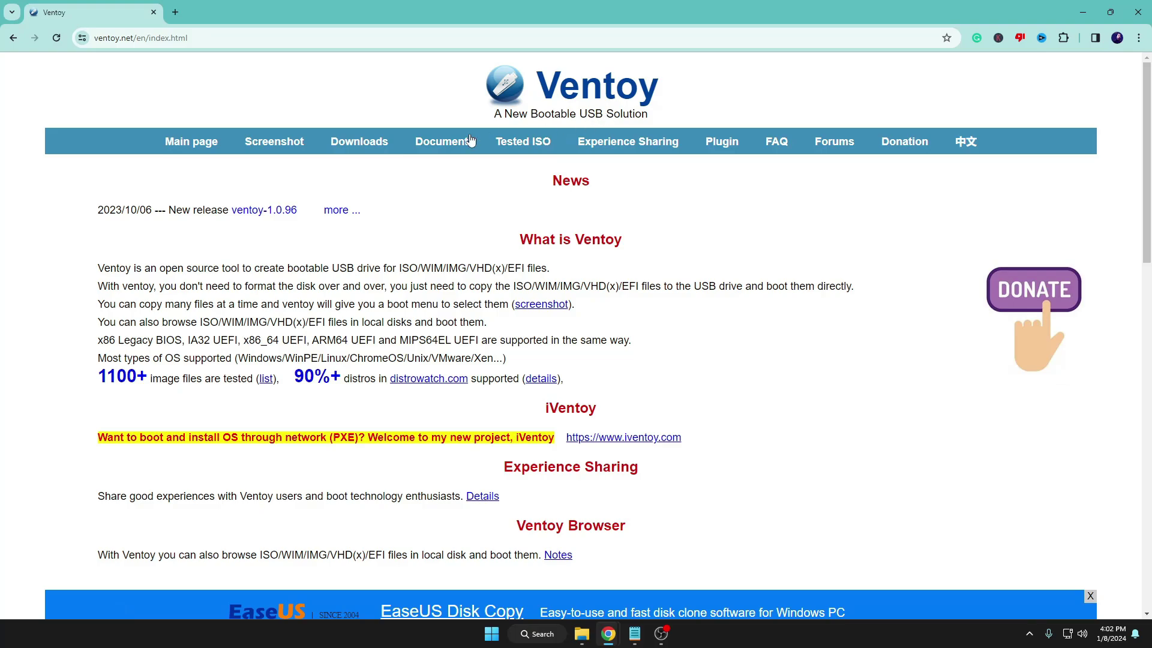
Step: Download ventoy-1.0.96-windows.zip from SourceForge and confirm it finished in the download history
left_click(361, 145)
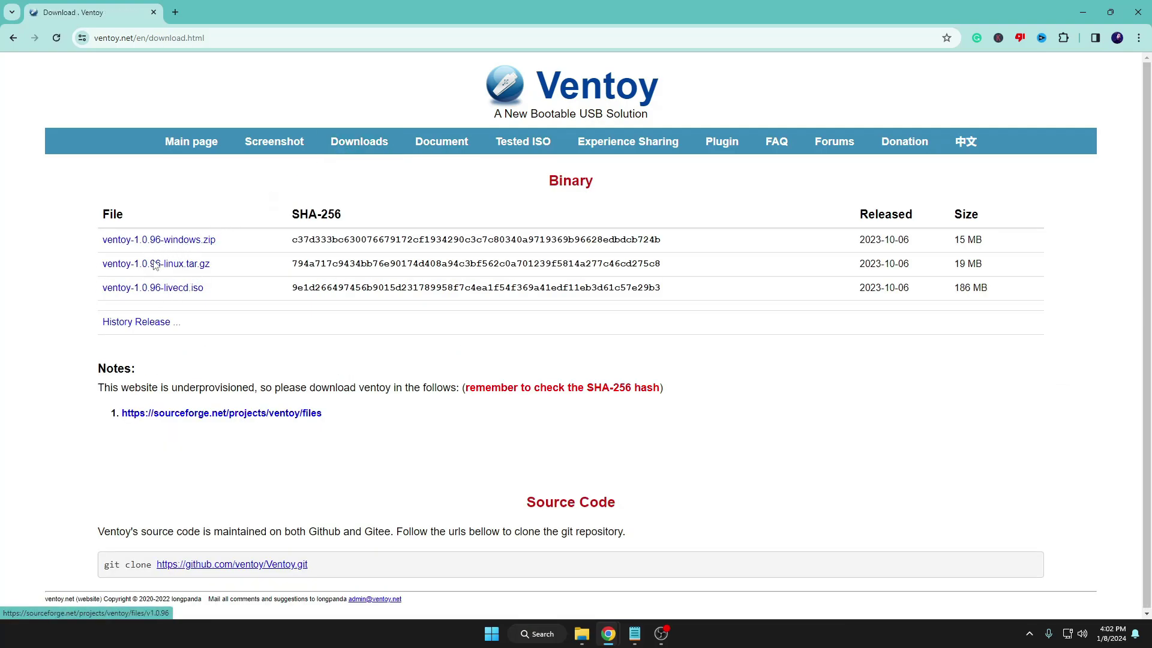
left_click(192, 241)
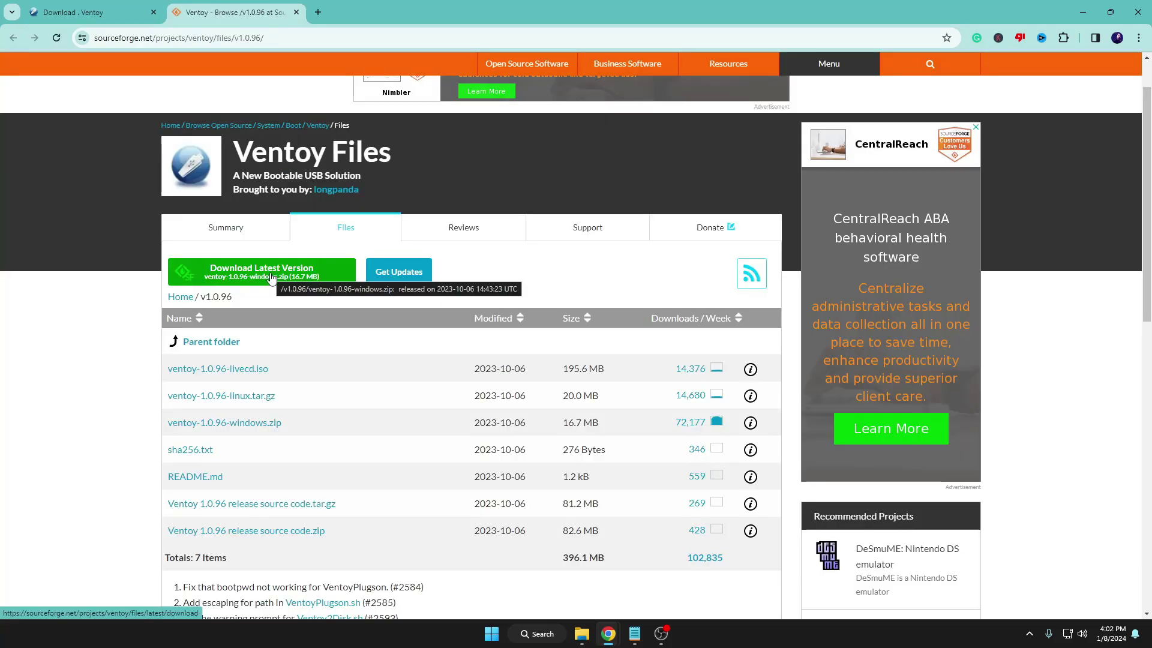
left_click(271, 273)
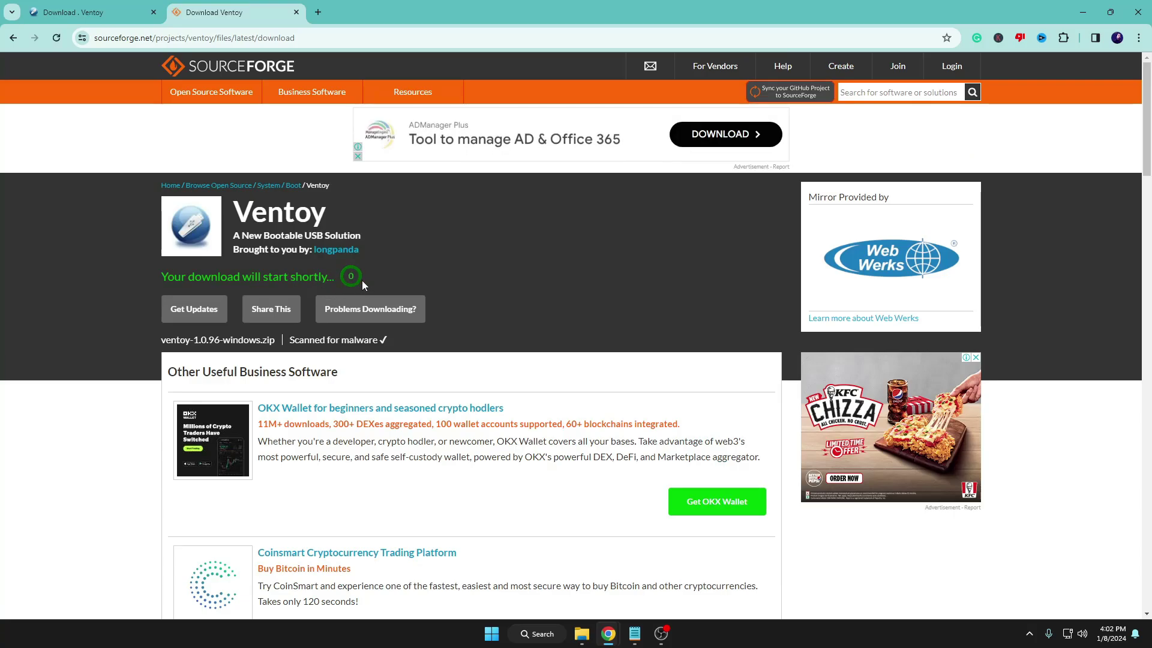
left_click(1075, 40)
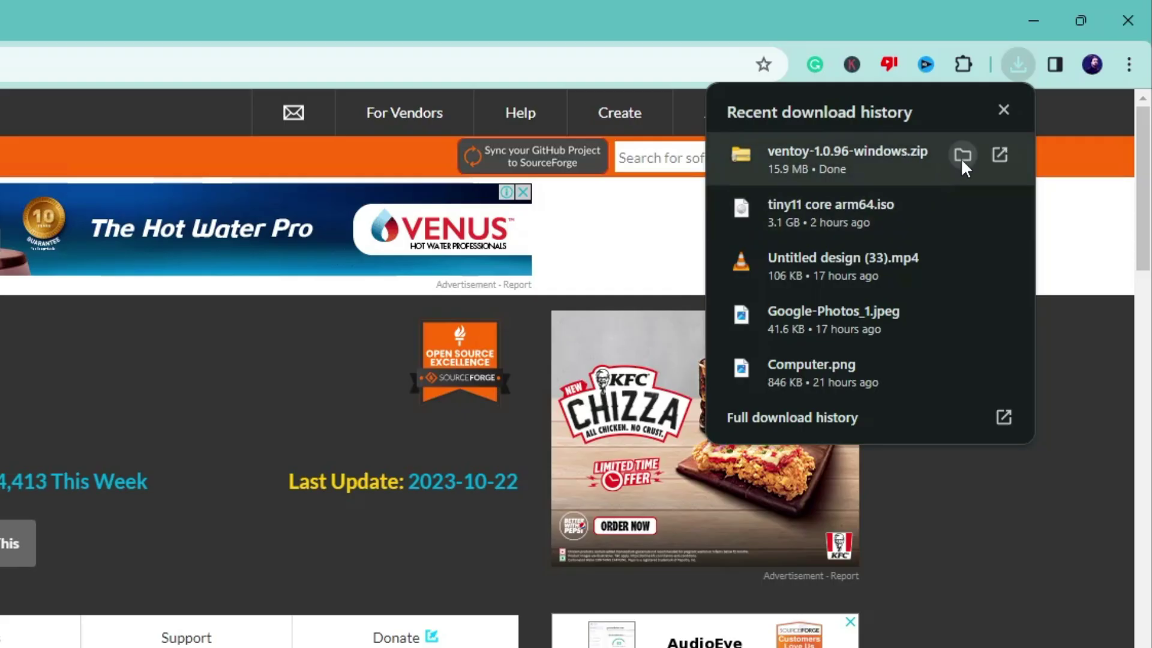
Step: Extract the downloaded Ventoy zip into the suggested ventoy-1.0.96-windows folder
left_click(961, 156)
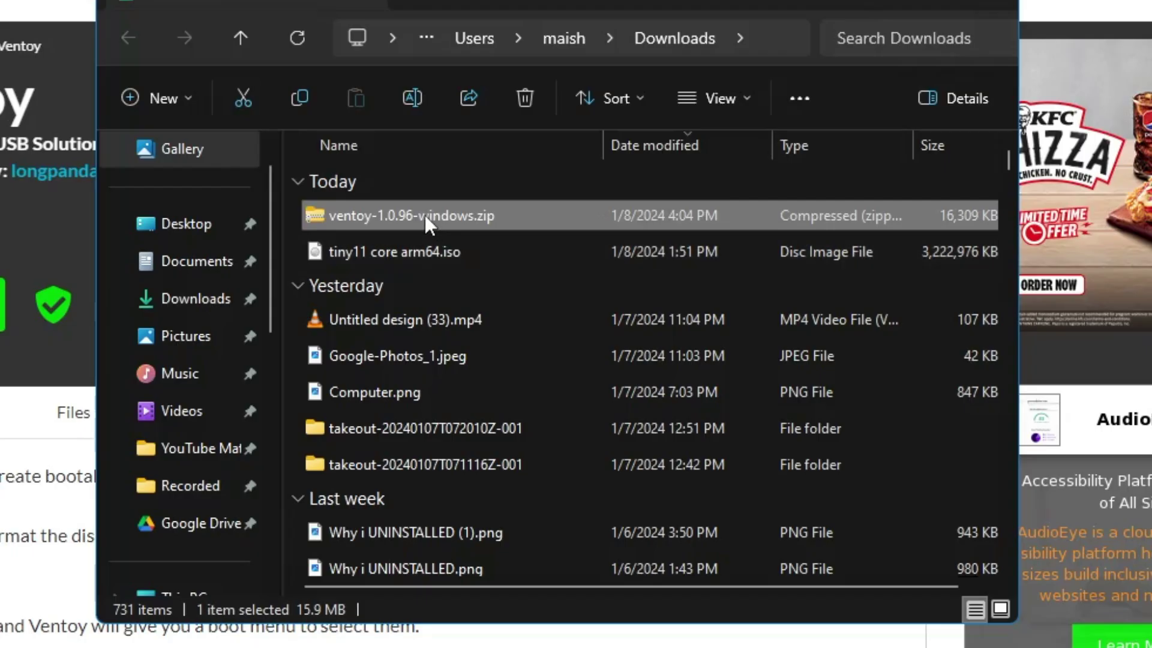
right_click(403, 219)
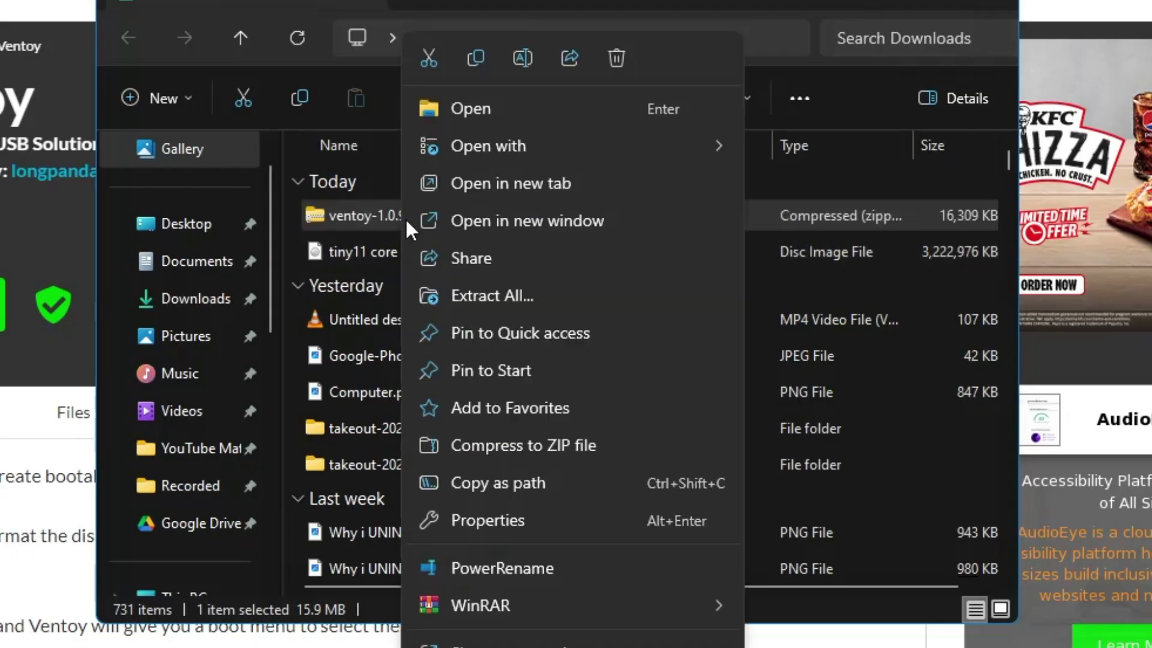
left_click(479, 294)
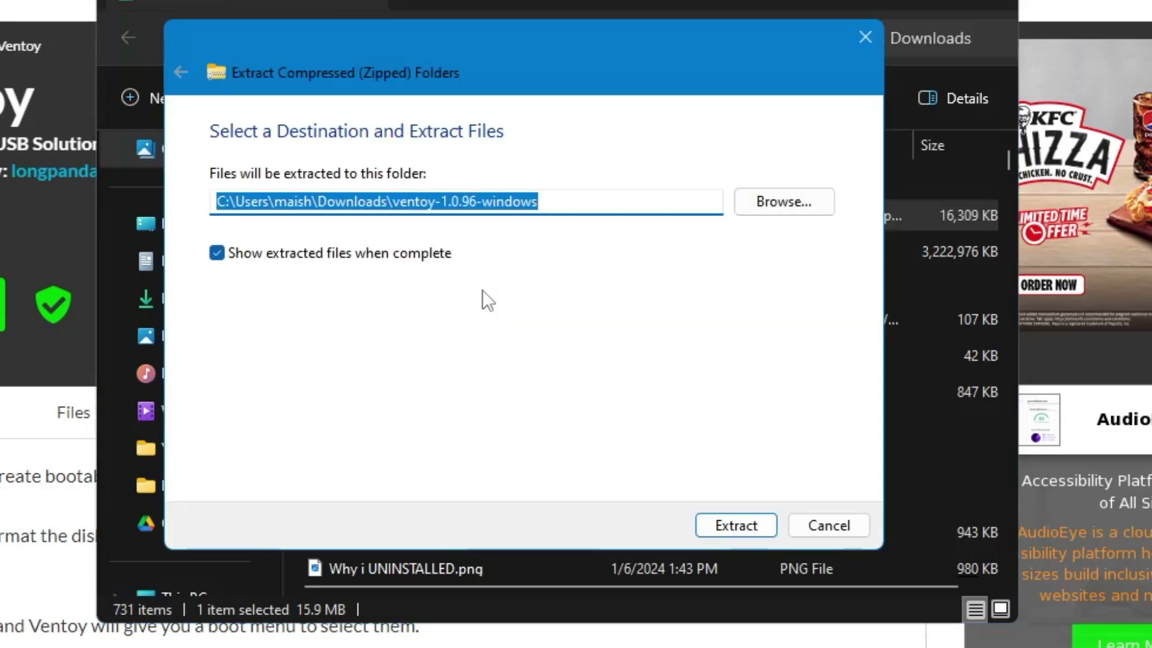
left_click(739, 526)
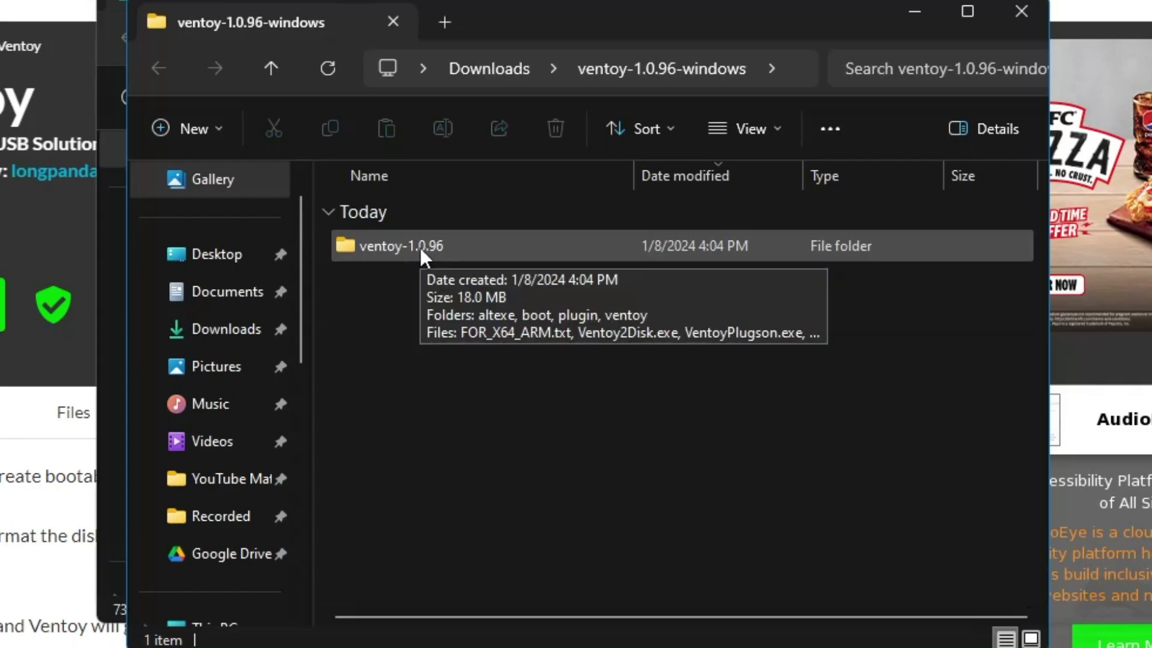
Step: Open the extracted ventoy-1.0.96 folder and bring up actions for Ventoy2Disk.exe
double_click(421, 252)
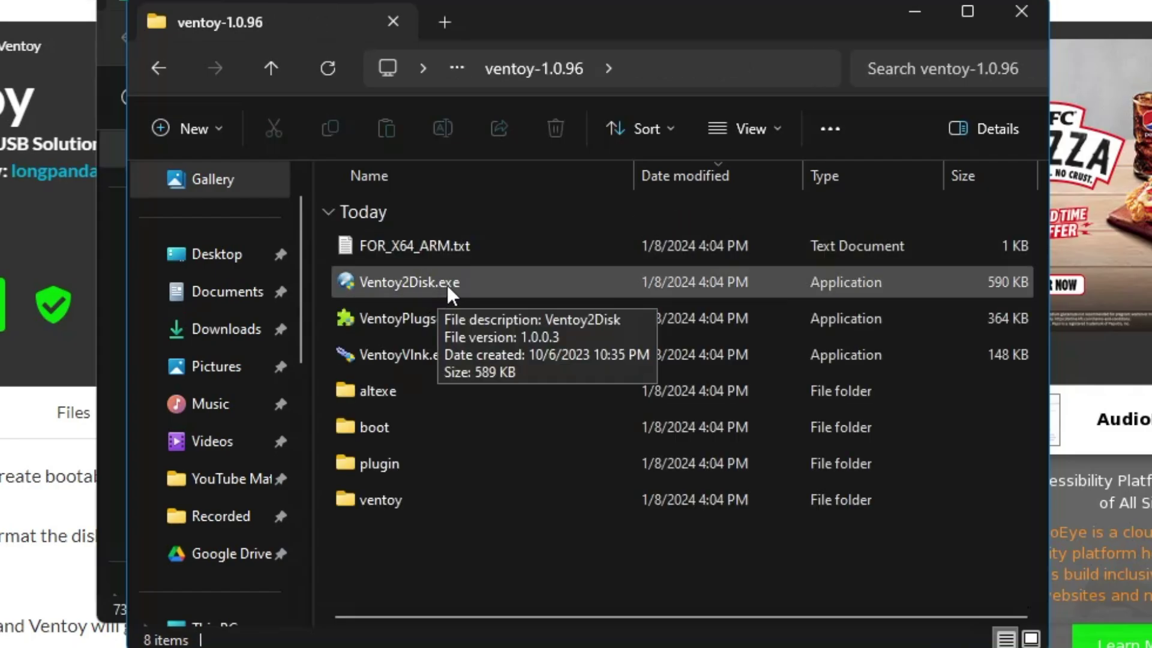
left_click(448, 286)
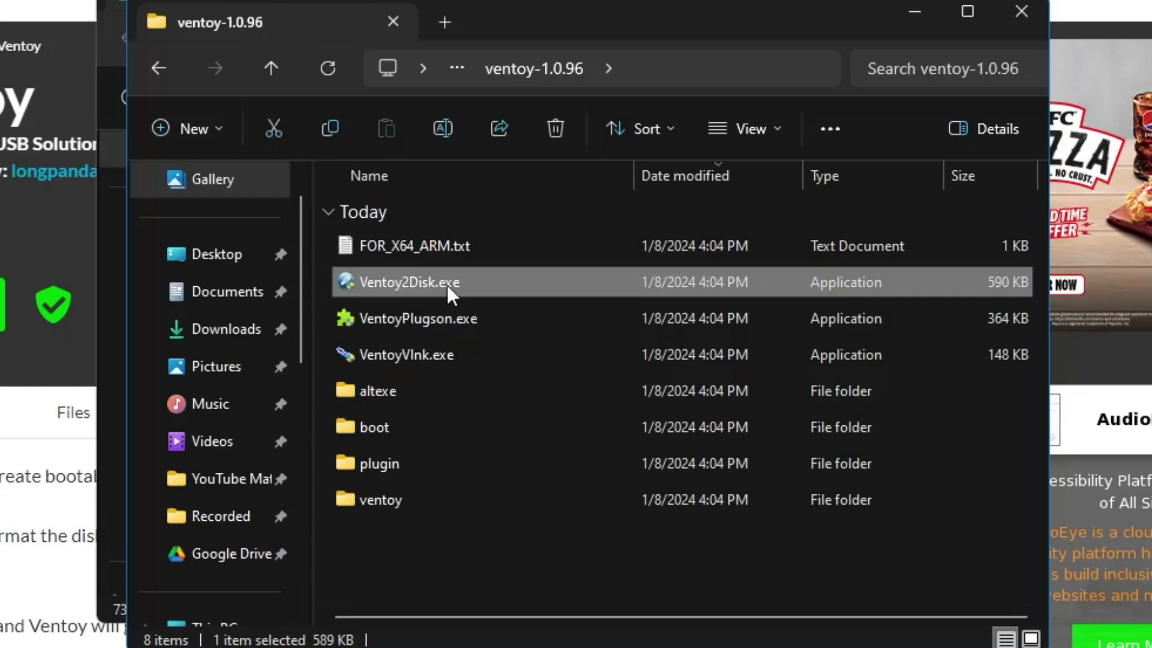
right_click(447, 284)
Step: Run Ventoy2Disk as administrator and select the 64GB Kingston DataTraveler 3.0 drive F:
left_click(511, 359)
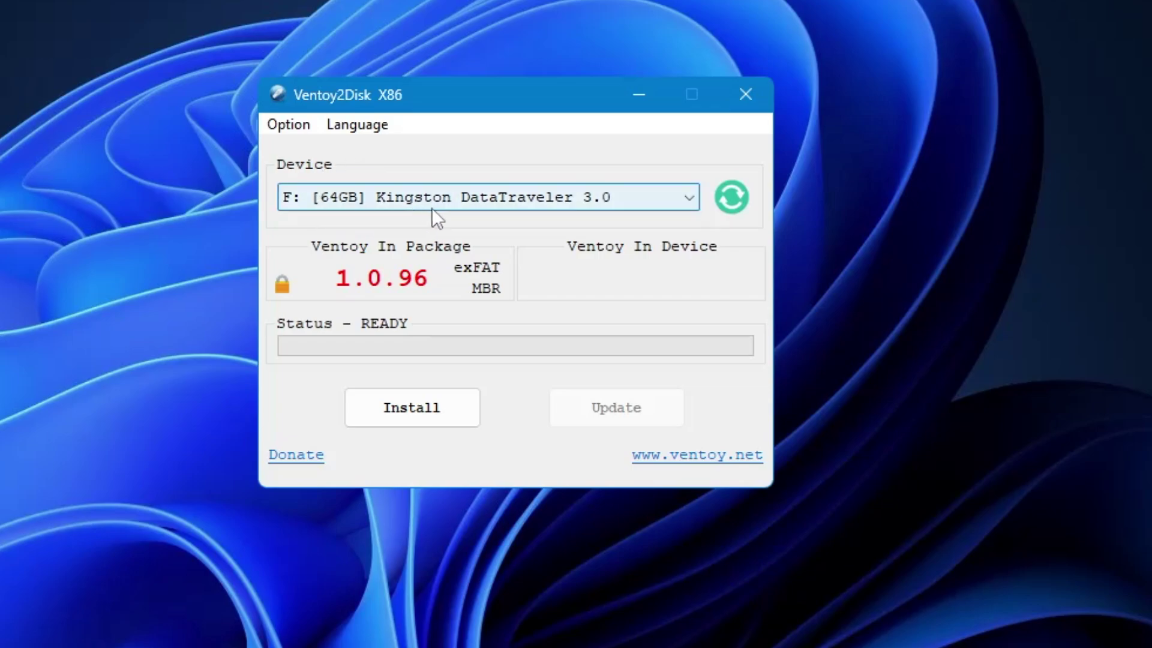
left_click(658, 201)
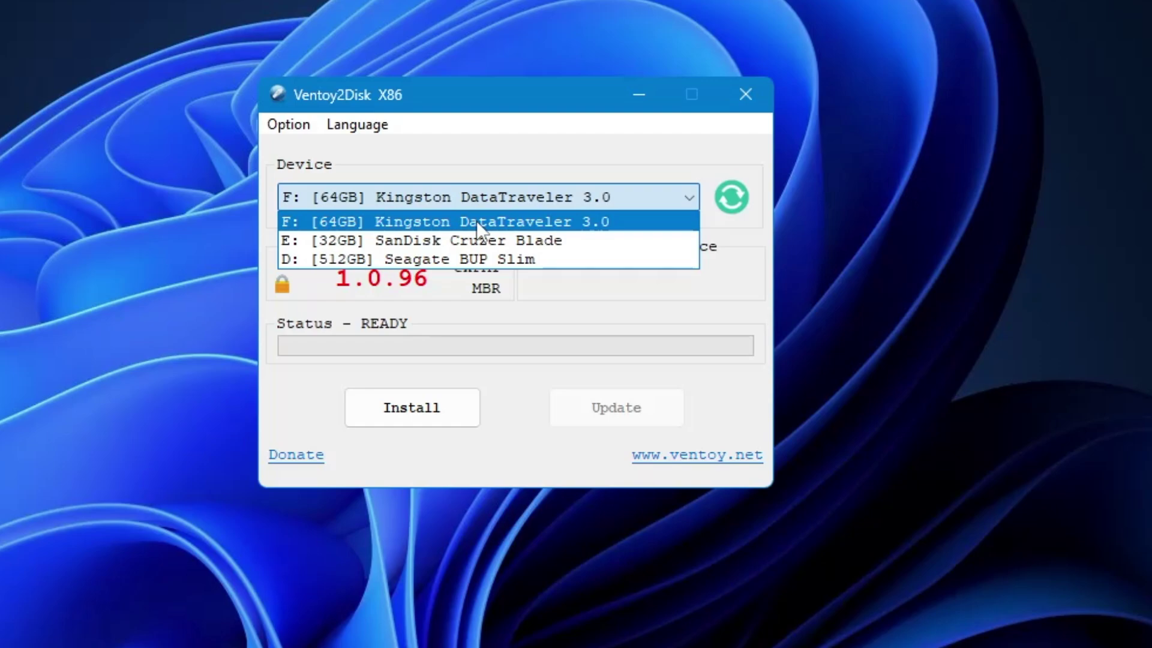
left_click(477, 221)
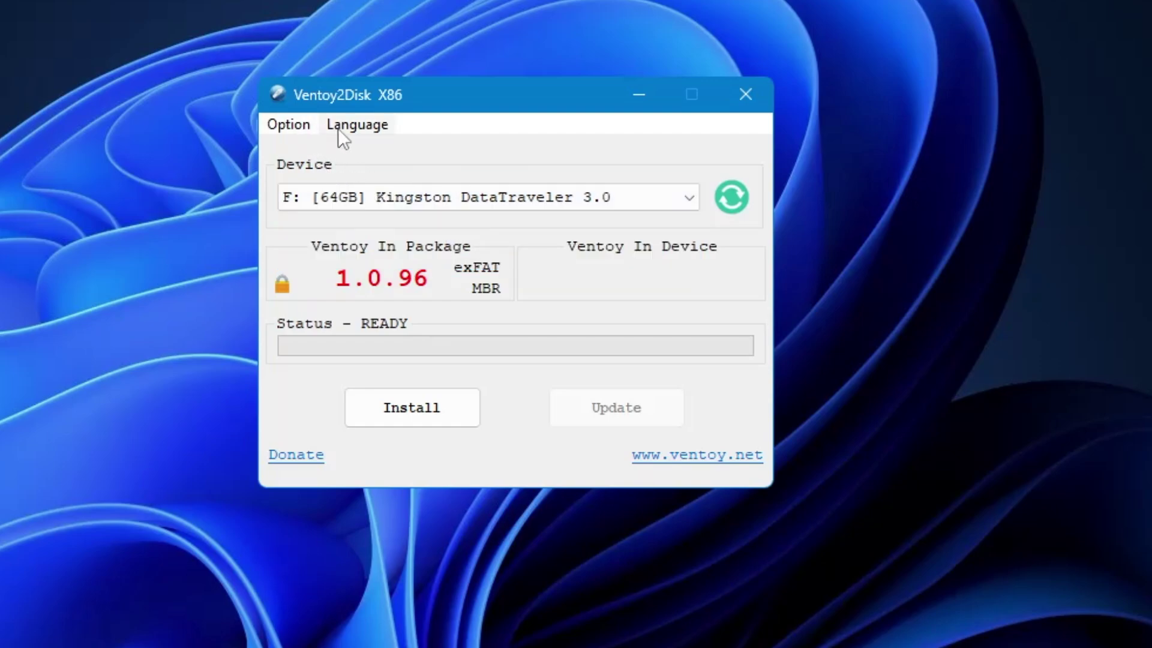
Step: Turn Secure Boot Support off in the Option menu, then reopen the options
left_click(296, 128)
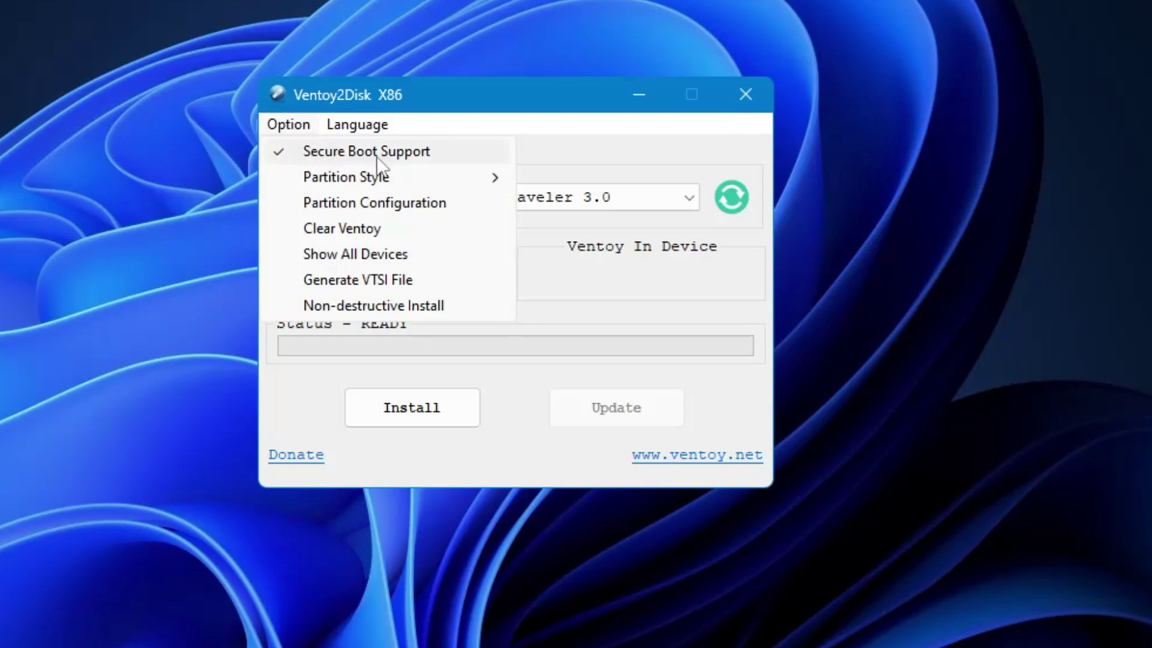
left_click(300, 157)
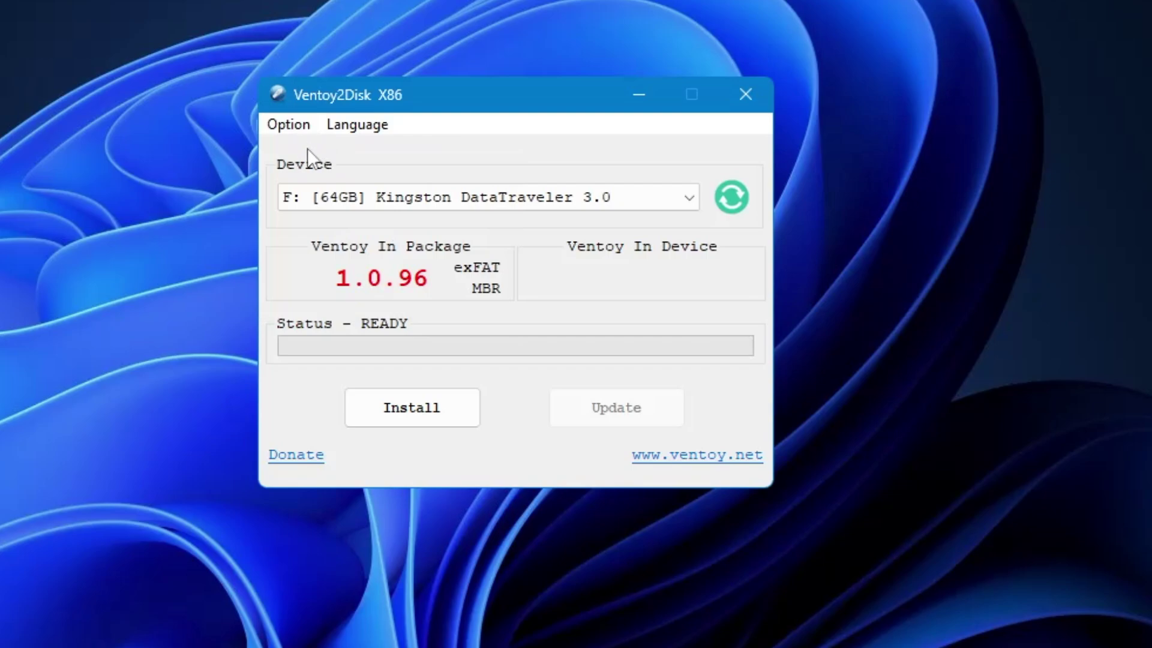
left_click(298, 132)
Step: Re-enable Secure Boot Support and install Ventoy 1.0.96 on the Kingston drive, accepting both format warnings
left_click(321, 150)
left_click(430, 415)
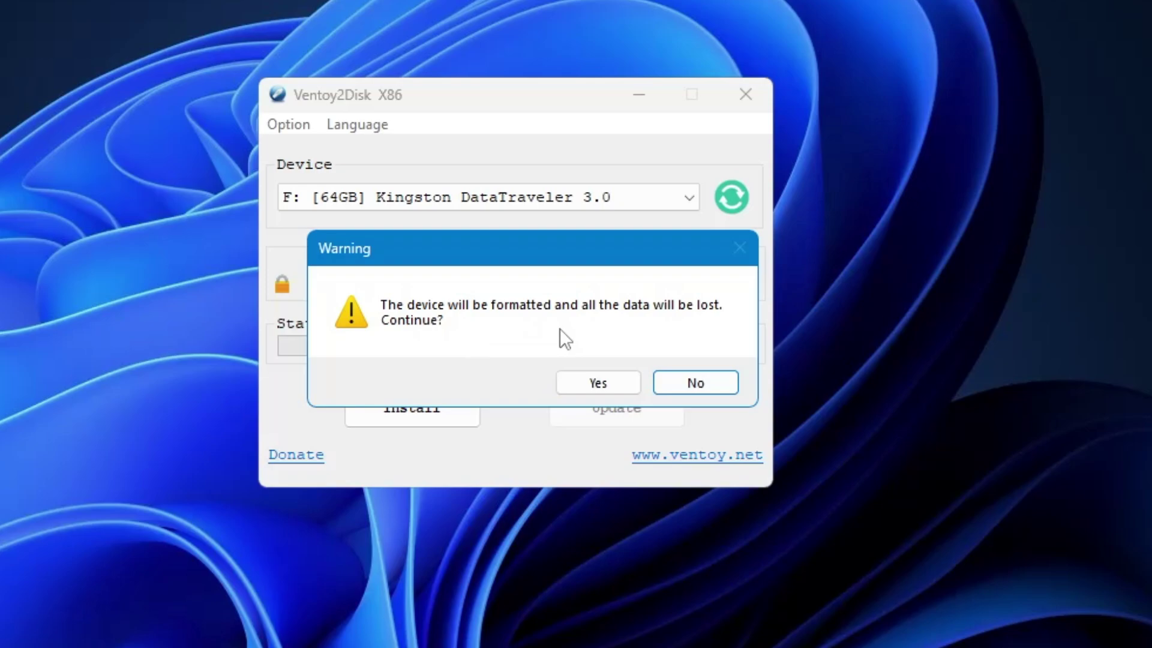
left_click(599, 381)
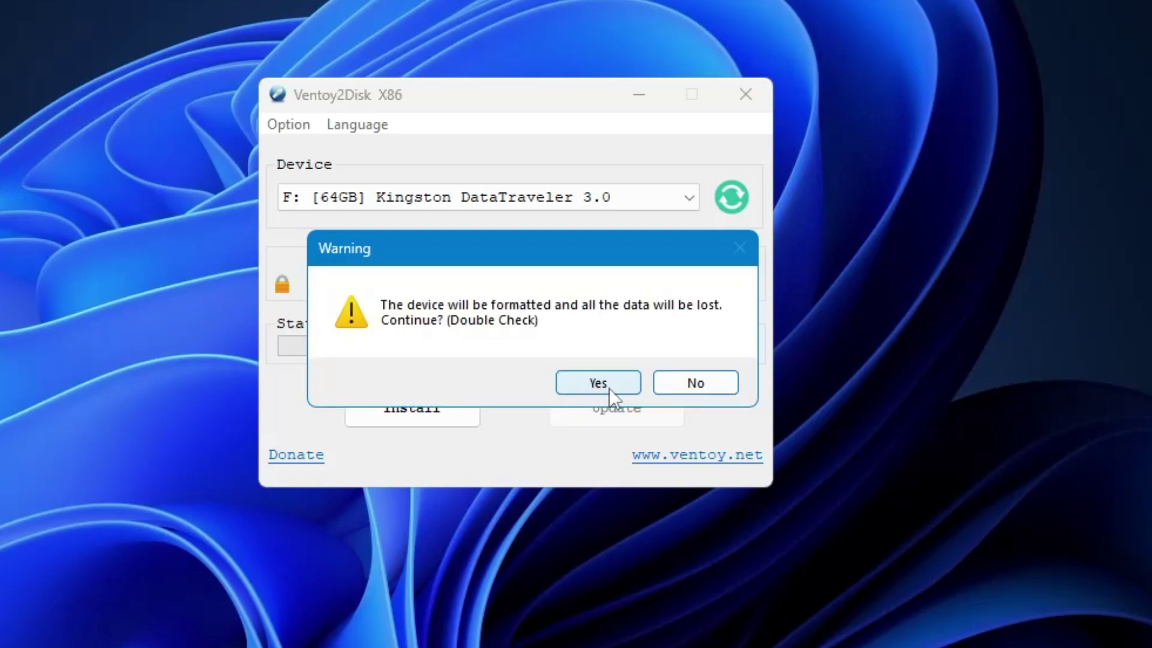
left_click(610, 388)
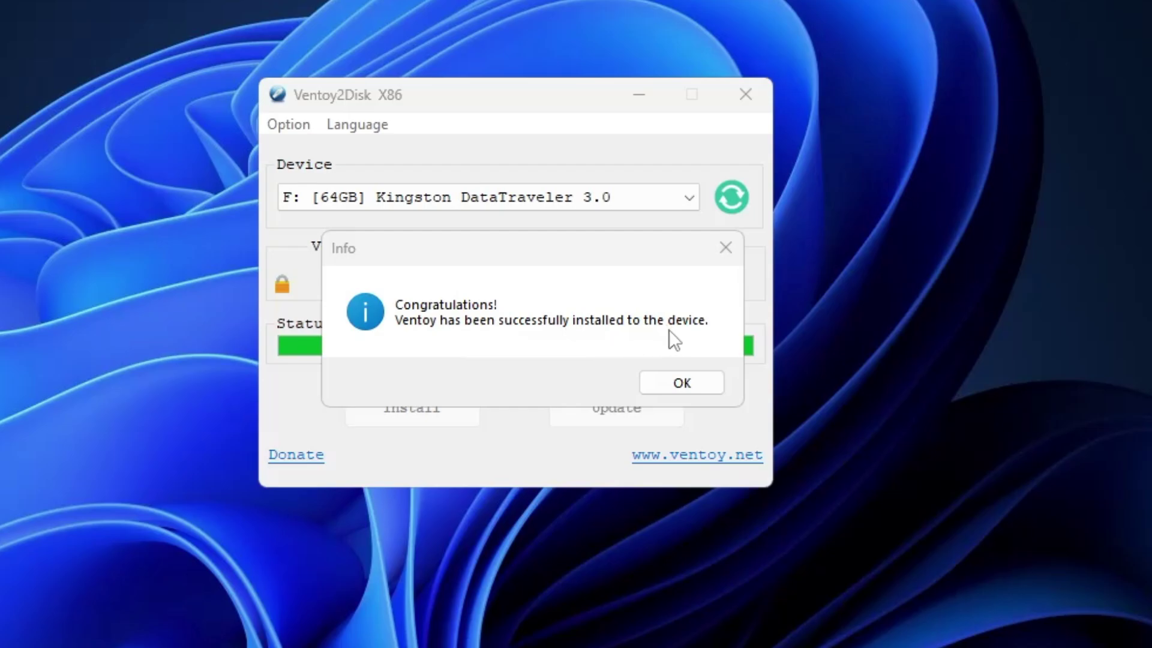
left_click(694, 384)
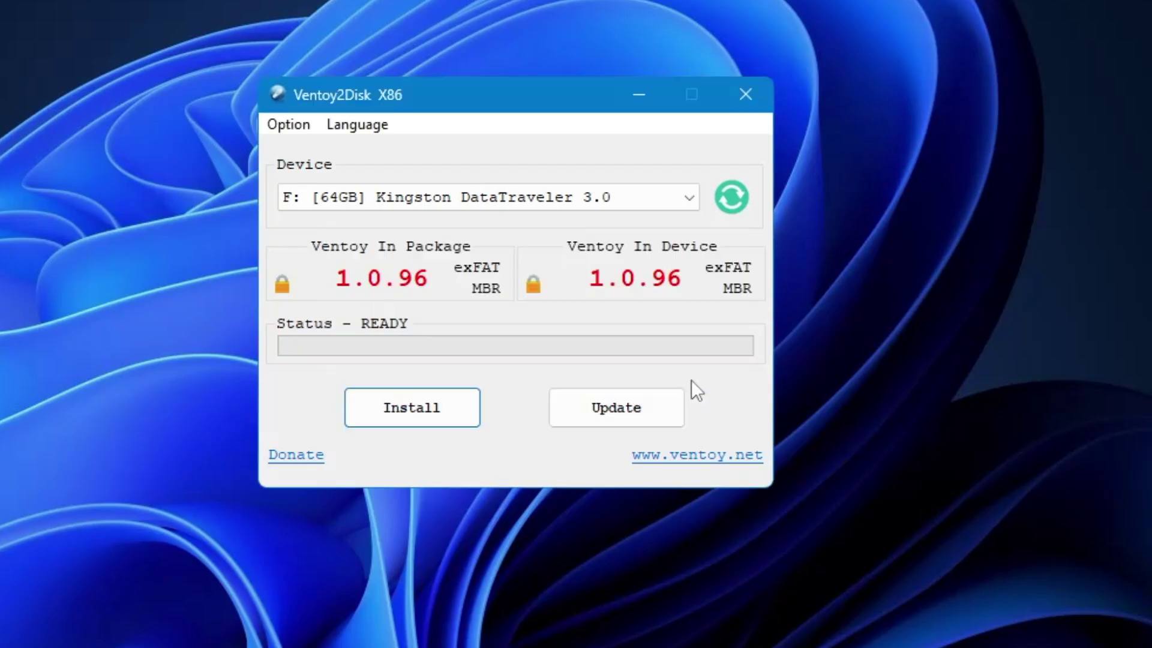
Step: Close Ventoy2Disk and check the empty Ventoy (F:) drive in This PC, 57.5 GB free
left_click(745, 94)
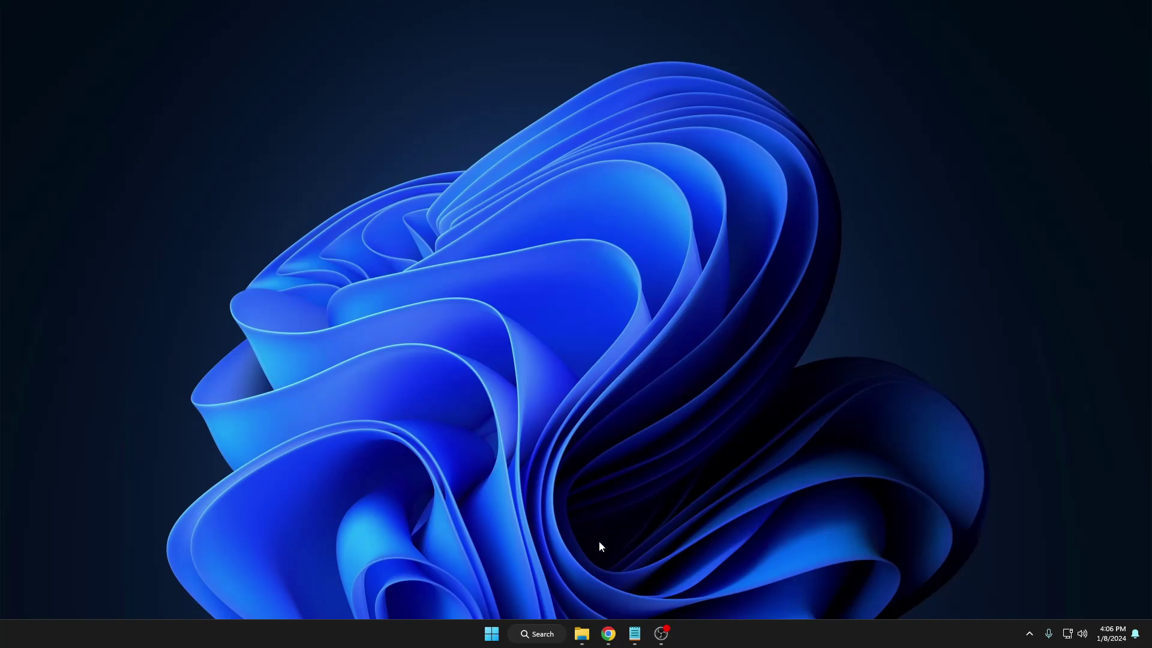
mouse_move(582, 631)
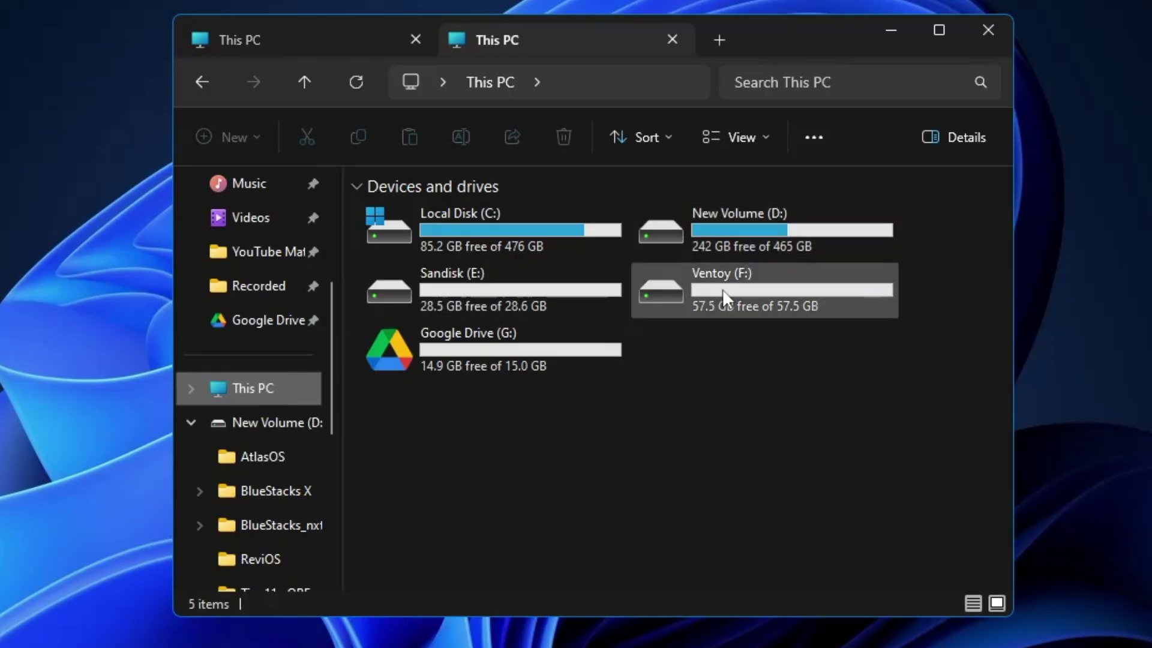
left_click(722, 291)
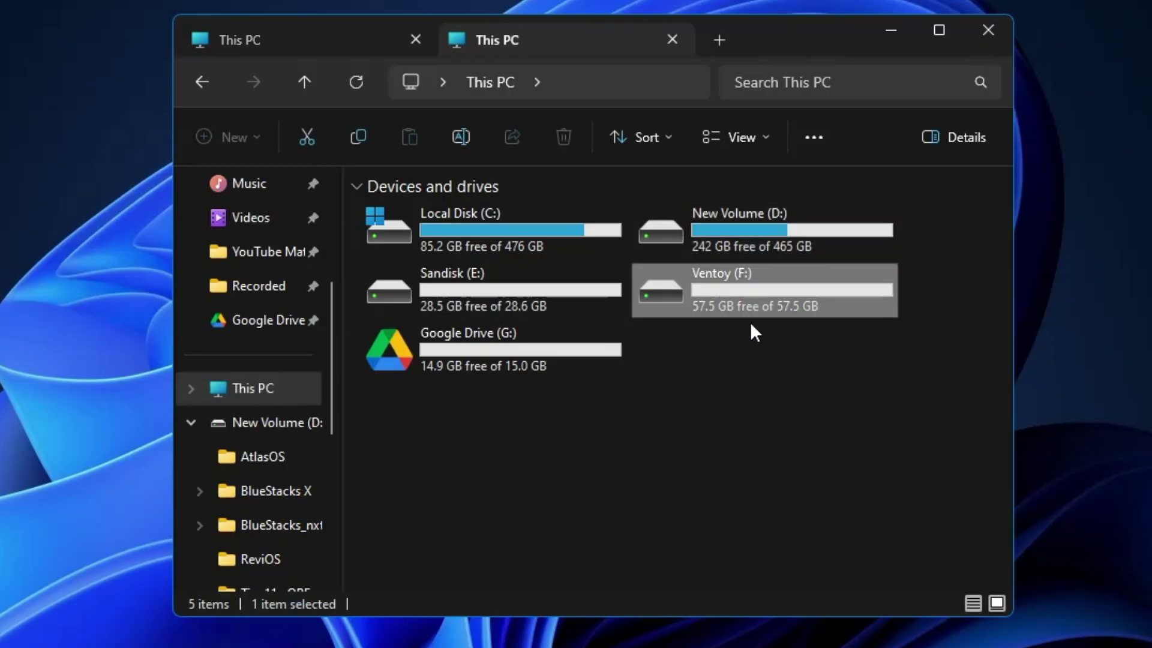
double_click(740, 283)
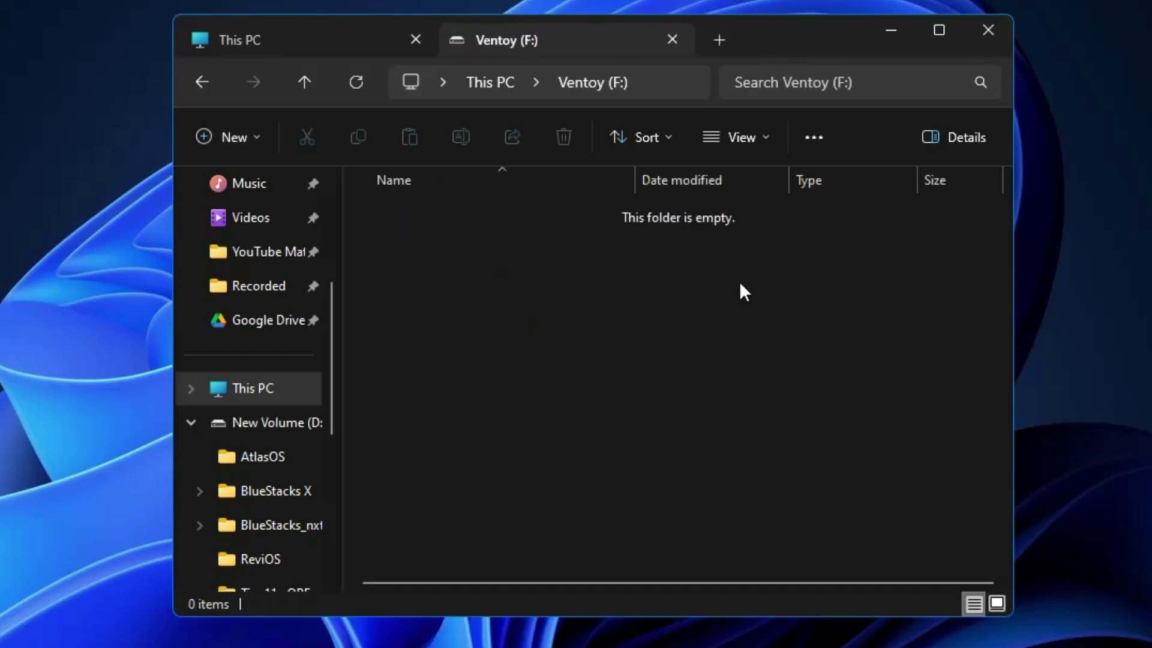
left_click(202, 82)
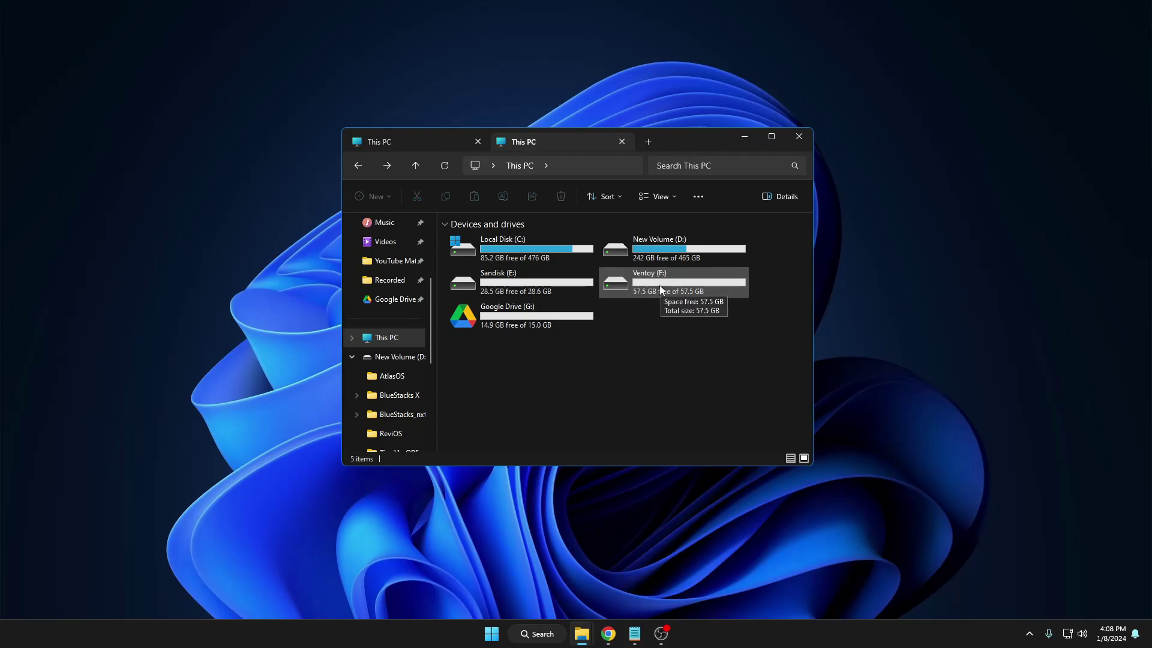
Step: Scroll the Hiren's BootCD download page to the HBCD_PE_x64.iso size and MD5, SHA1, SHA-256 checksums
mouse_move(610, 631)
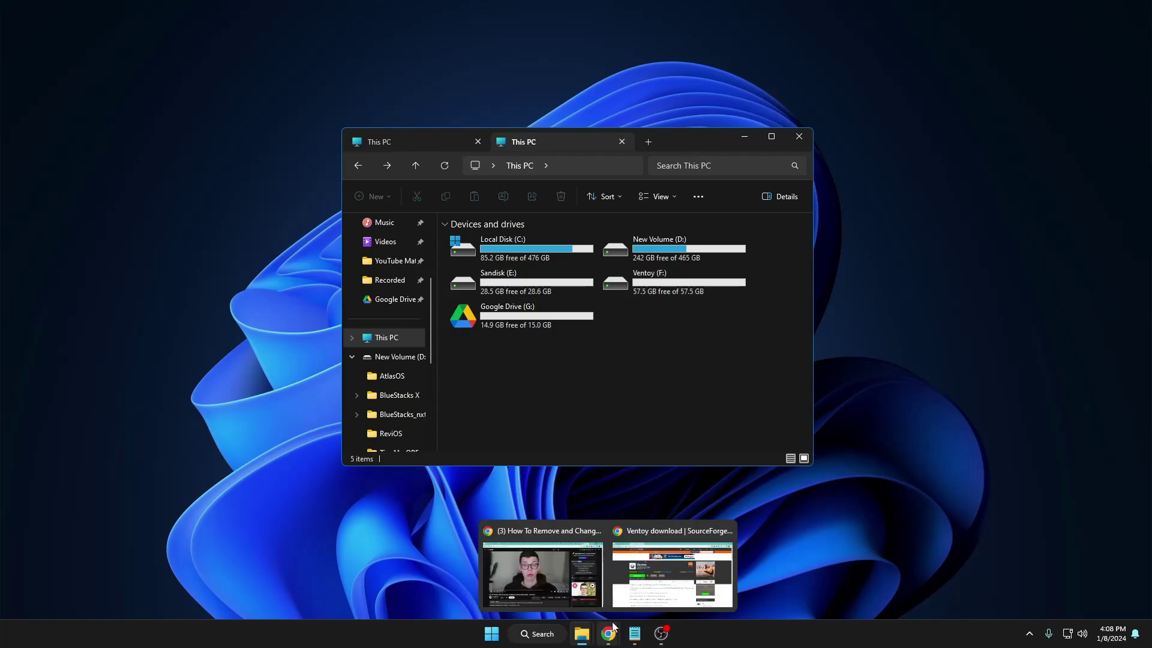
left_click(654, 583)
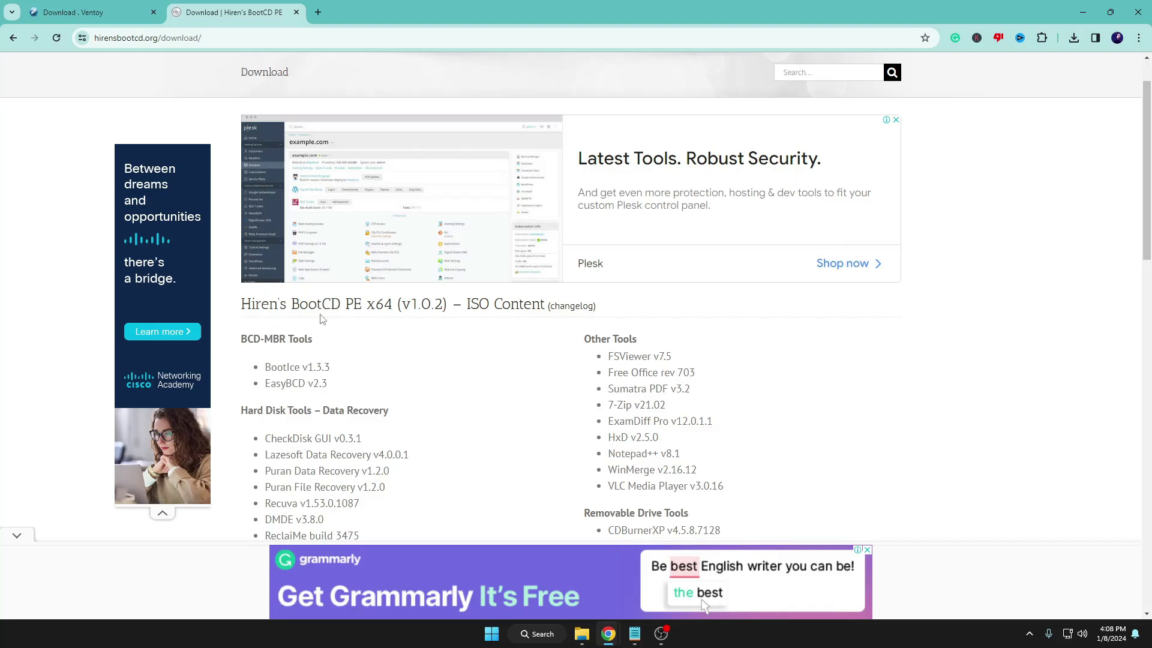
scroll(333, 336, "down", 2)
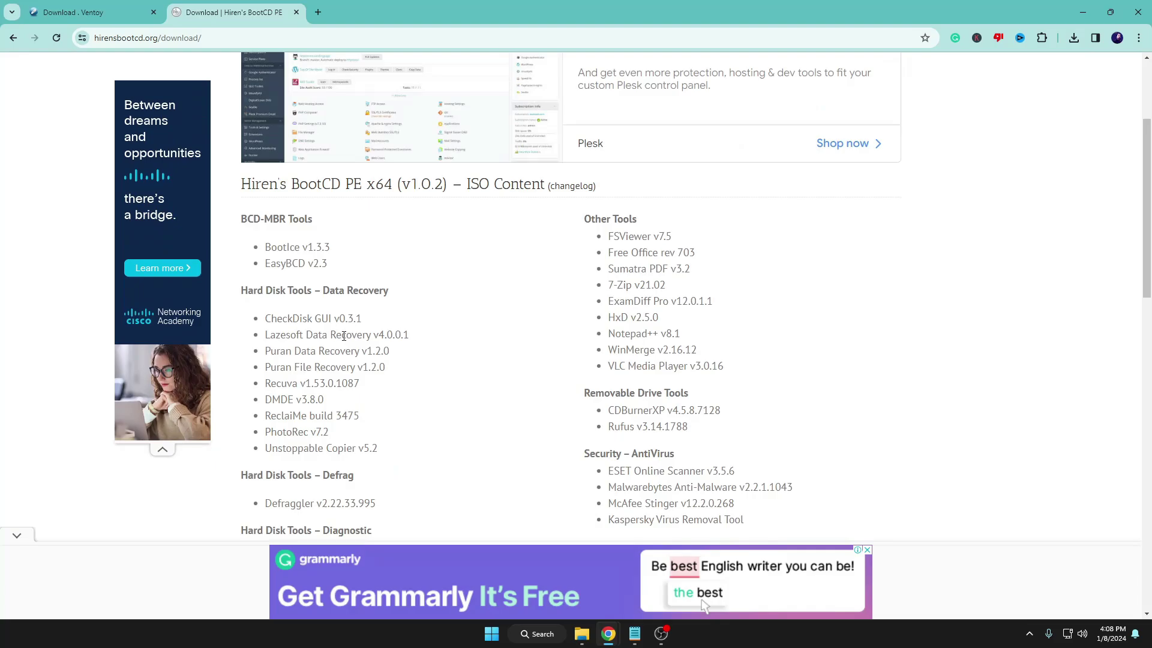
scroll(343, 336, "down", 2)
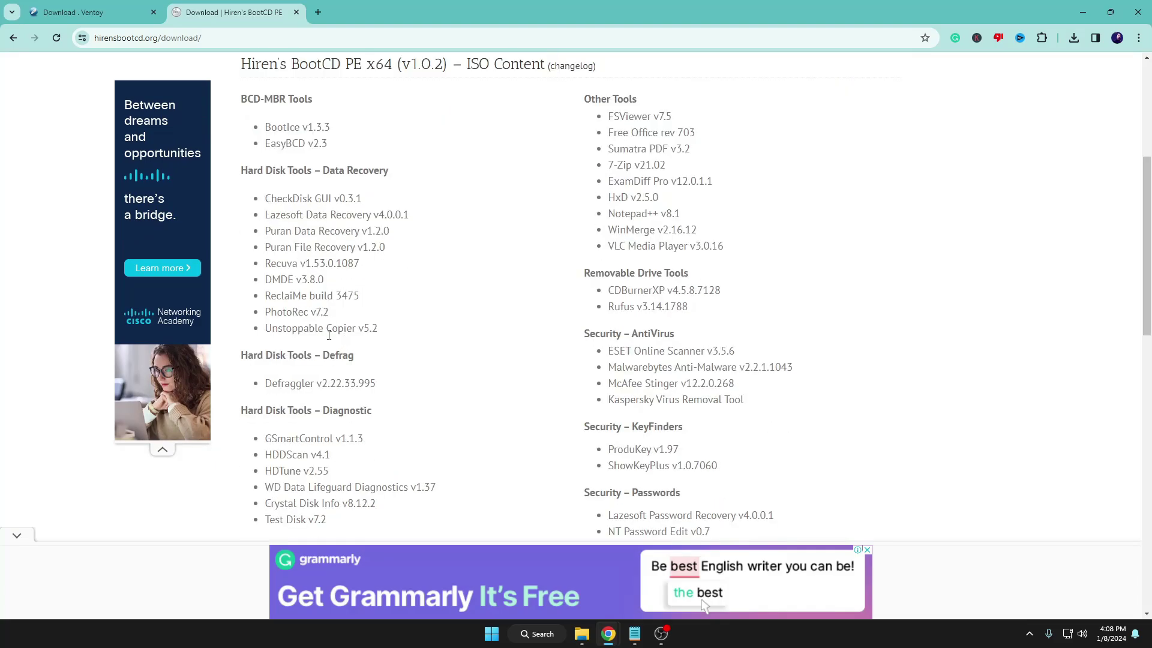
scroll(413, 297, "down", 4)
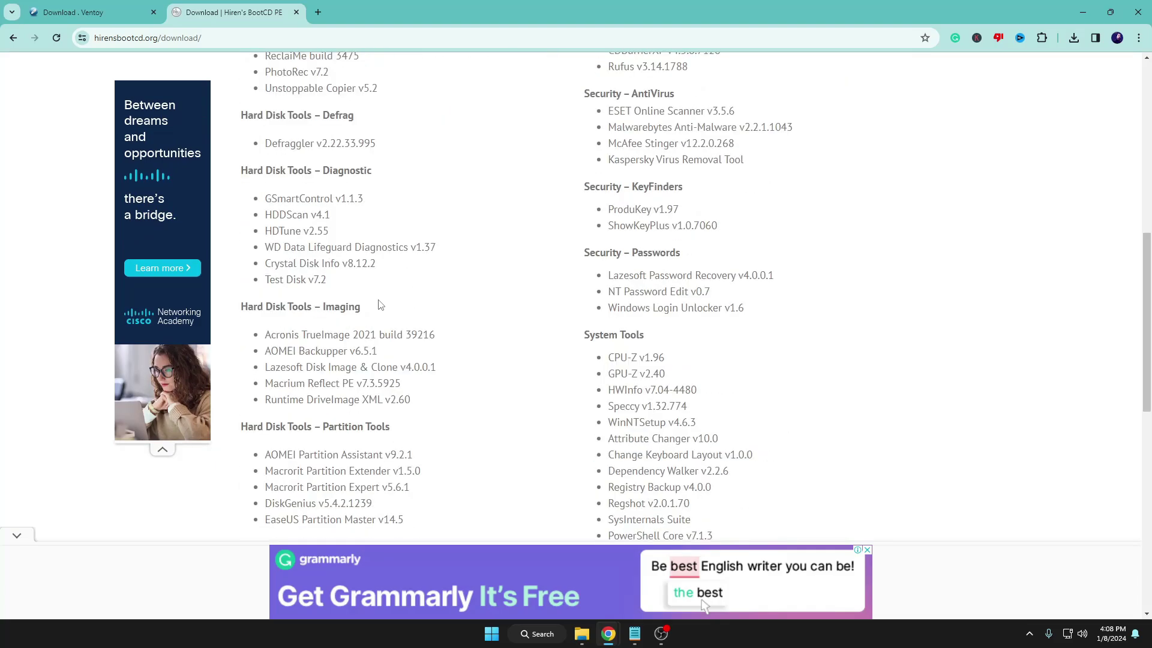
scroll(393, 318, "down", 6)
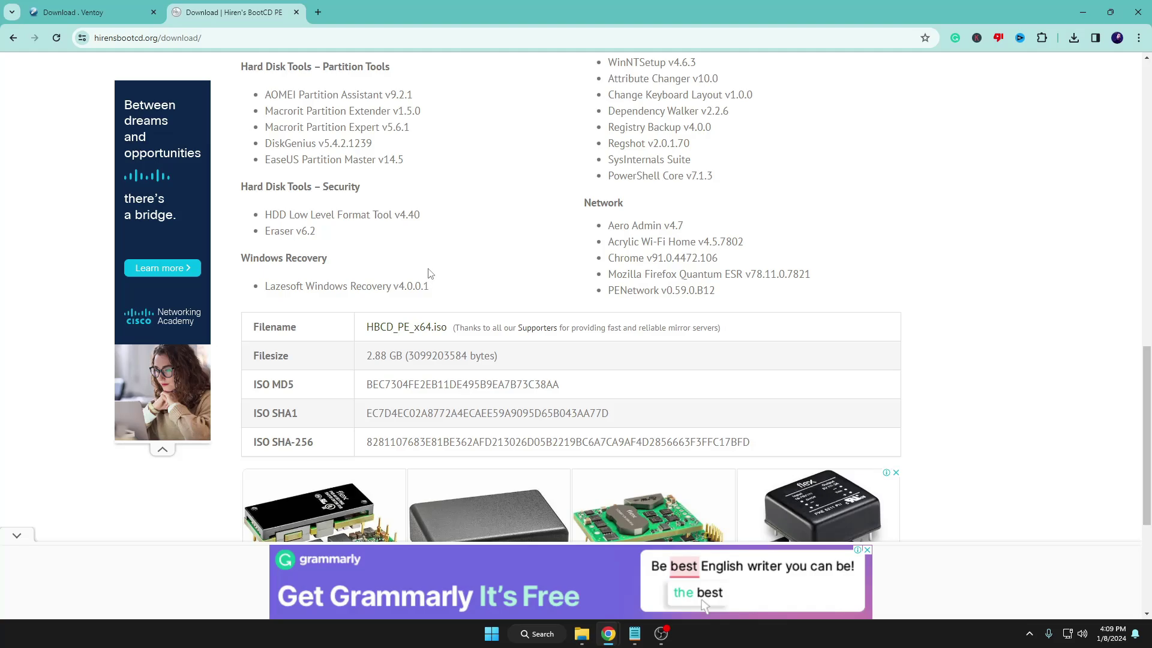
Step: In the ISO folder, select the kali-linux, Win10_22H2, Win11_23H2 and HBCD_PE_x64 ISO files
left_click(1083, 12)
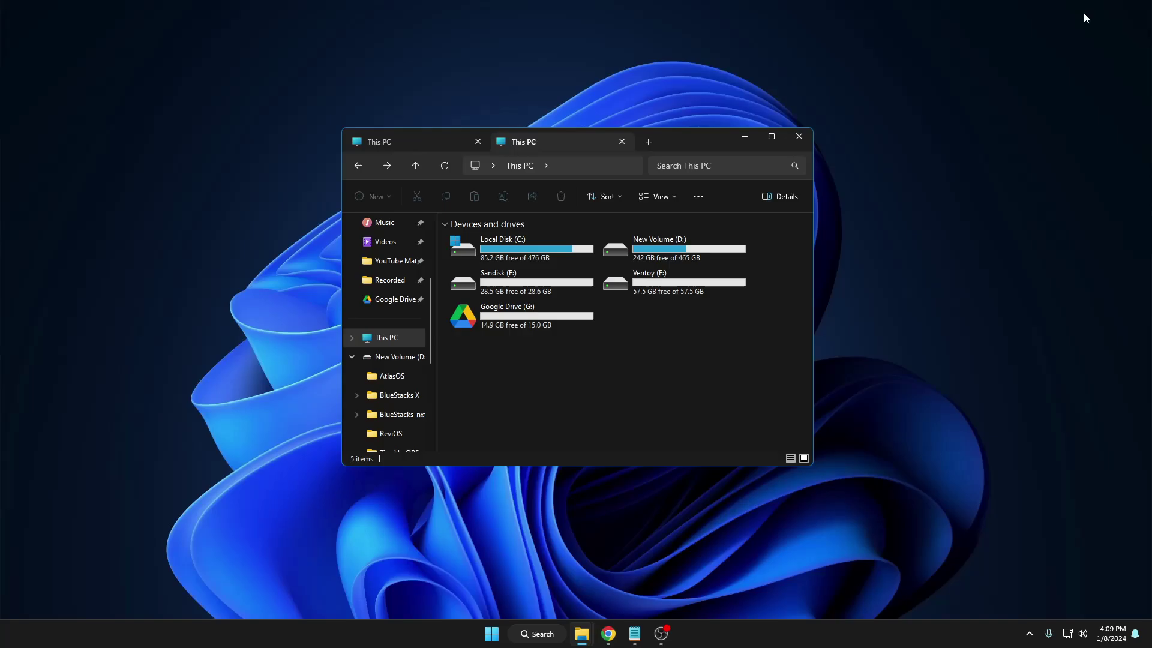
mouse_move(582, 634)
left_click(617, 561)
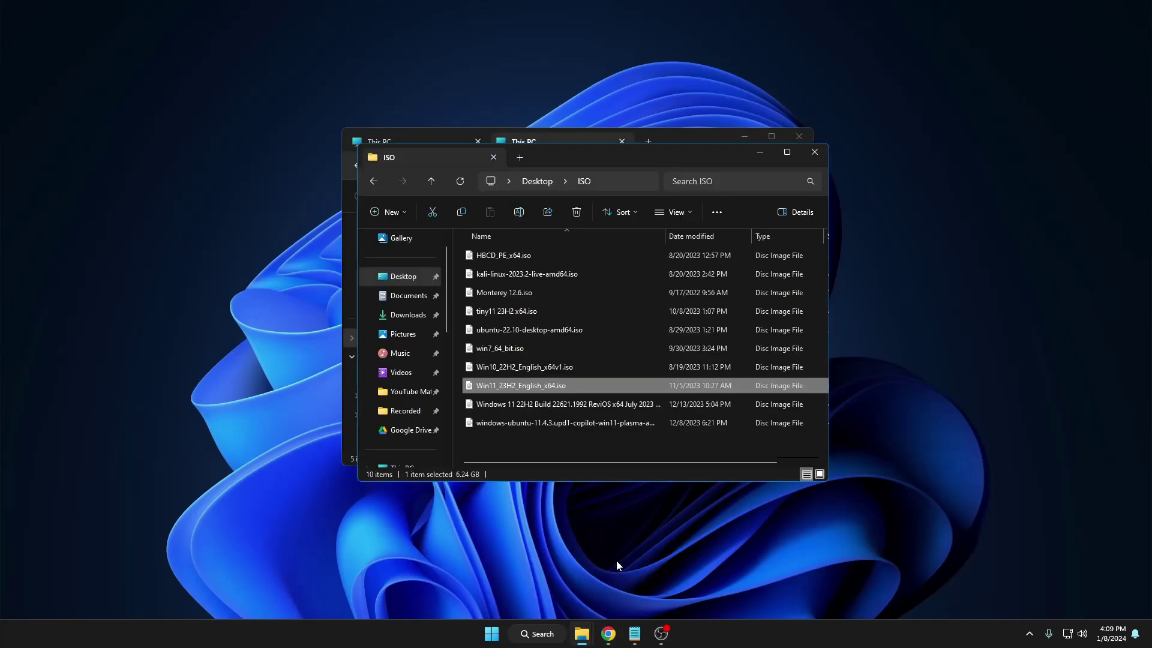
left_click(528, 273)
left_click(537, 253)
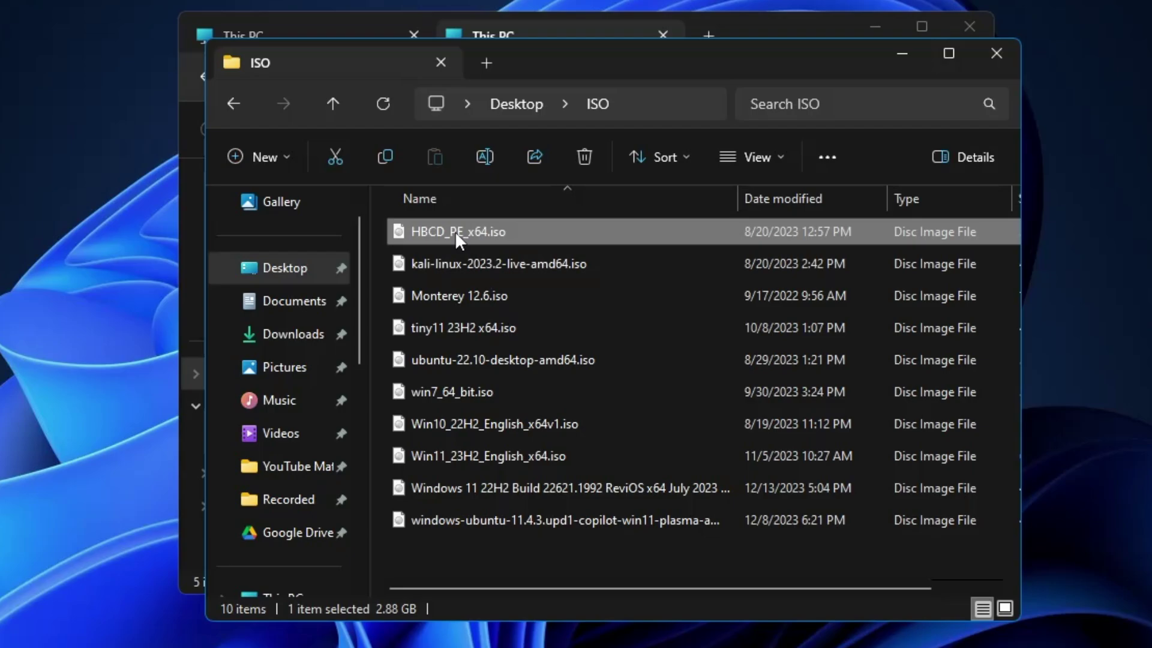
left_click(449, 261)
left_click(452, 333)
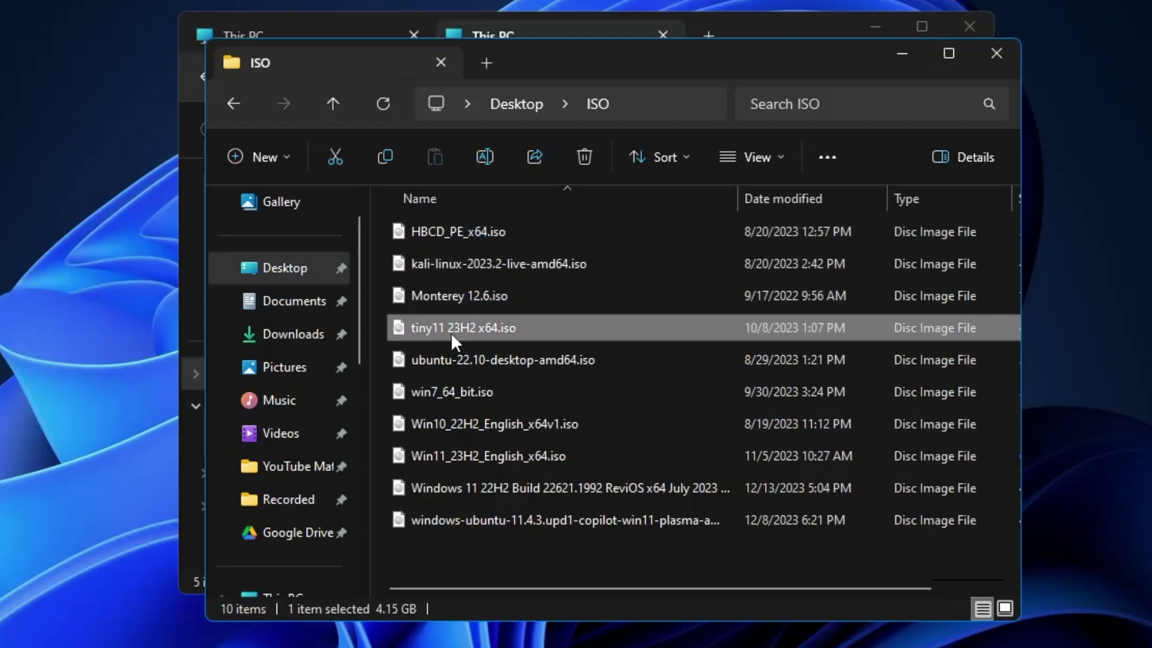
left_click(450, 357)
left_click(447, 393)
left_click(451, 424)
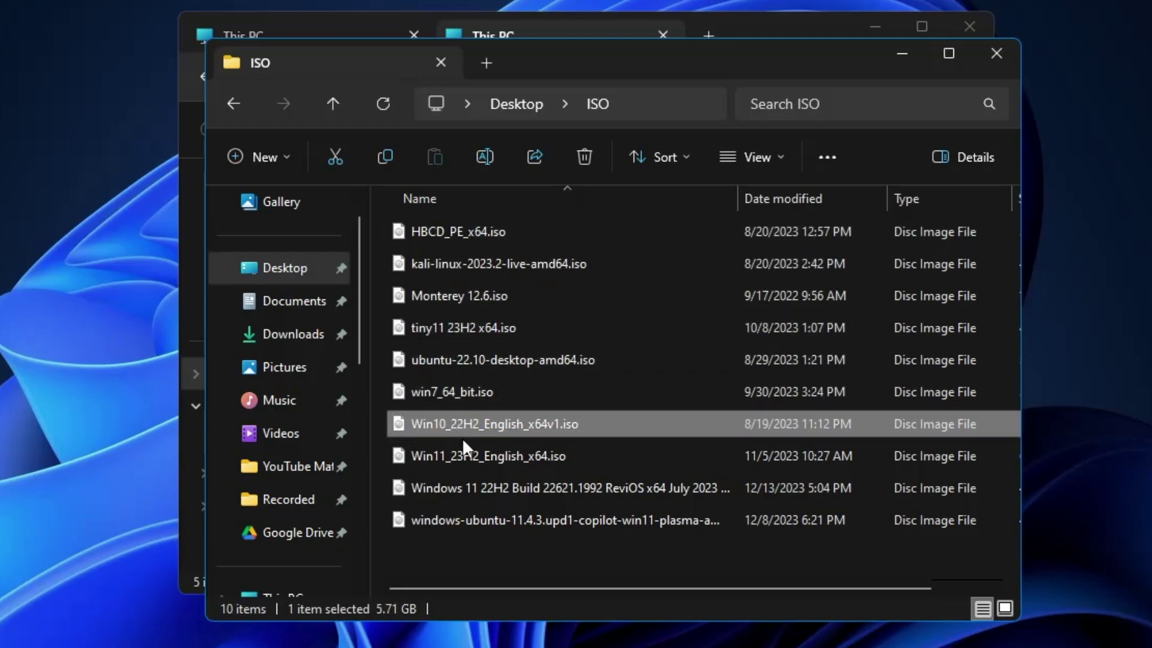
left_click(464, 444, "ctrl")
left_click(460, 264, "ctrl")
left_click(459, 236, "ctrl")
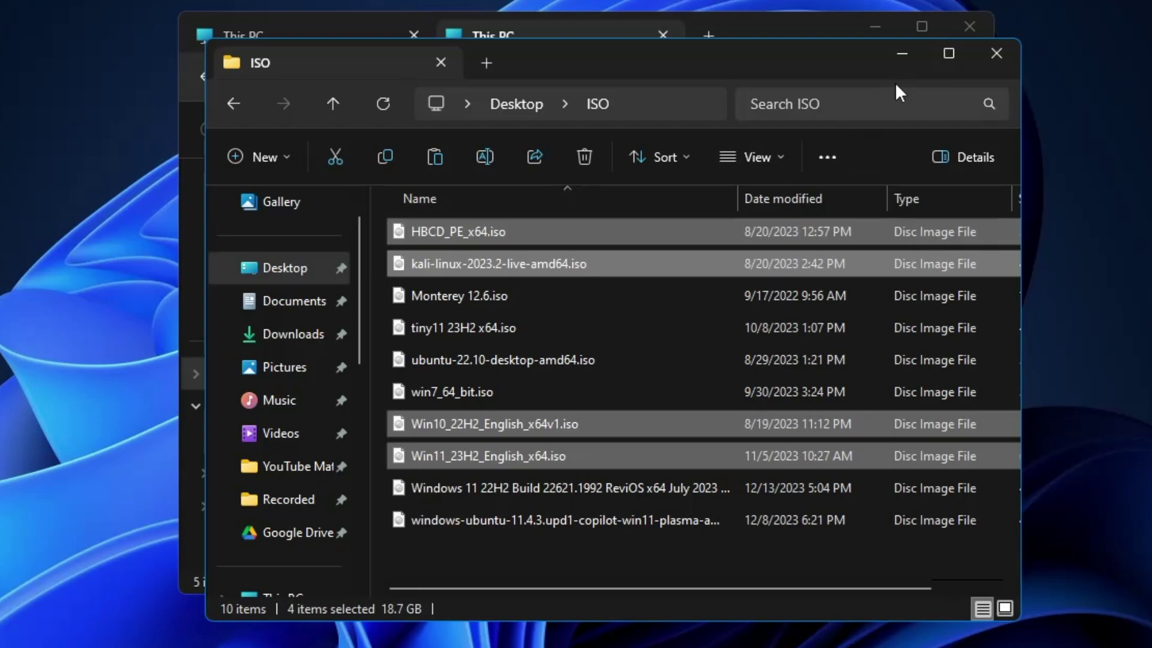
Step: Paste the four ISO files onto the Ventoy (F:) drive
left_click(895, 54)
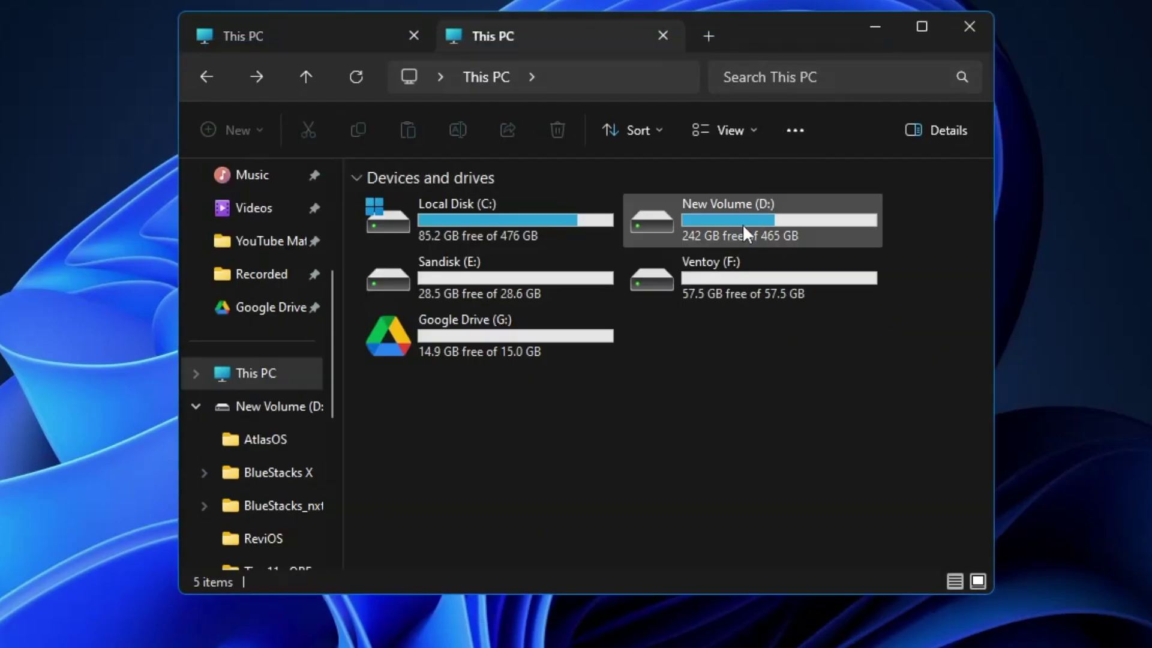
double_click(725, 278)
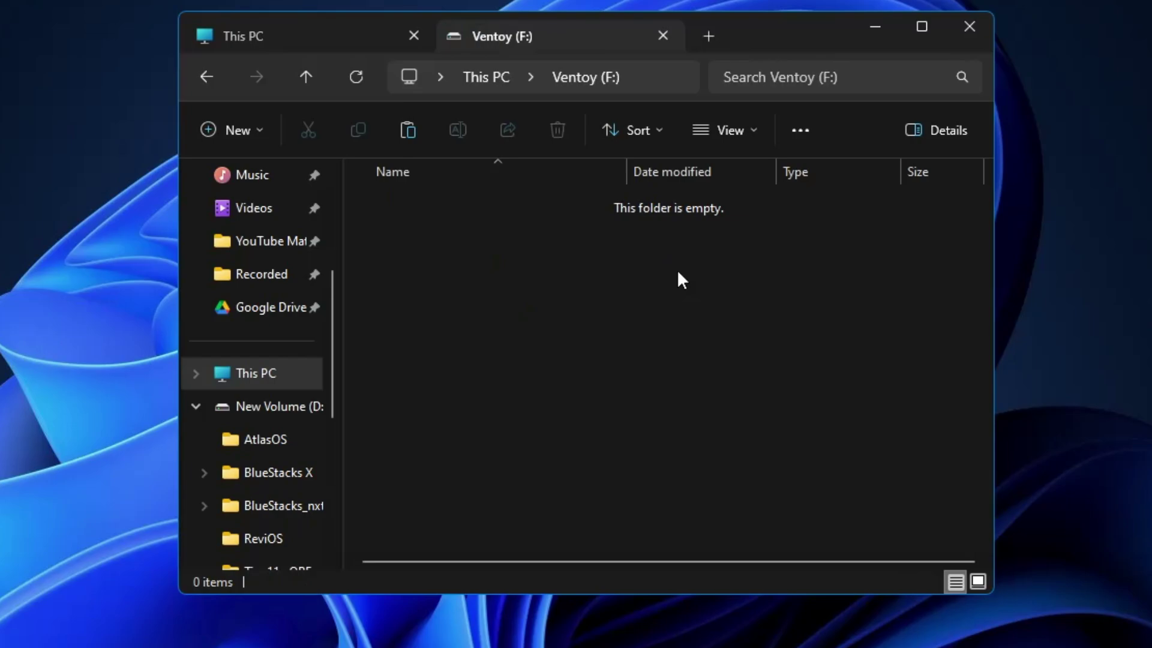
key("ctrl+v")
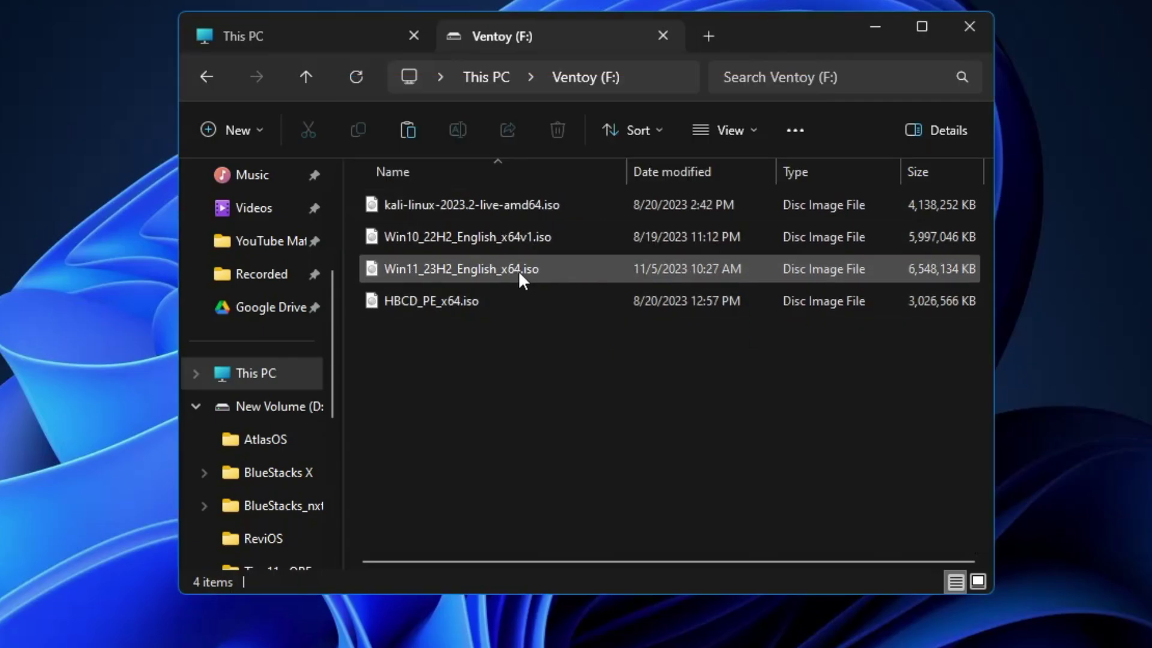
Step: Leave the filled Ventoy (F:) drive for This PC via the navigation pane
left_click(281, 376)
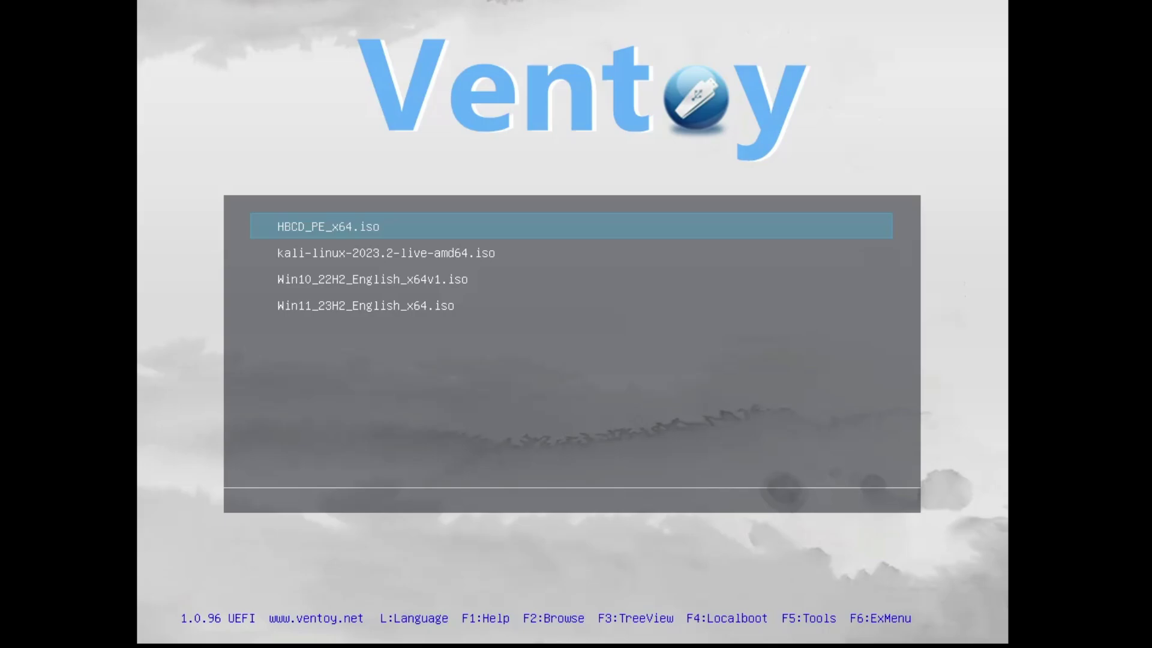
Step: Highlight Win11_23H2_English_x64.iso in the Ventoy menu and boot it in normal mode
key("Down")
key("Down")
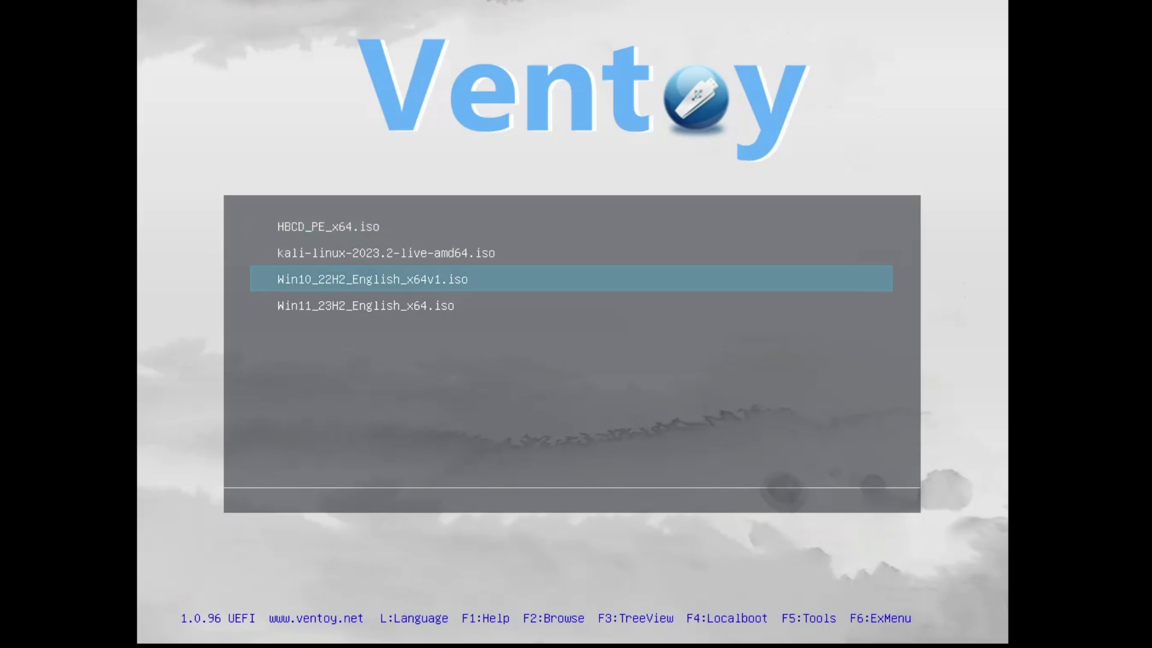
key("Down")
key("Up")
key("Up")
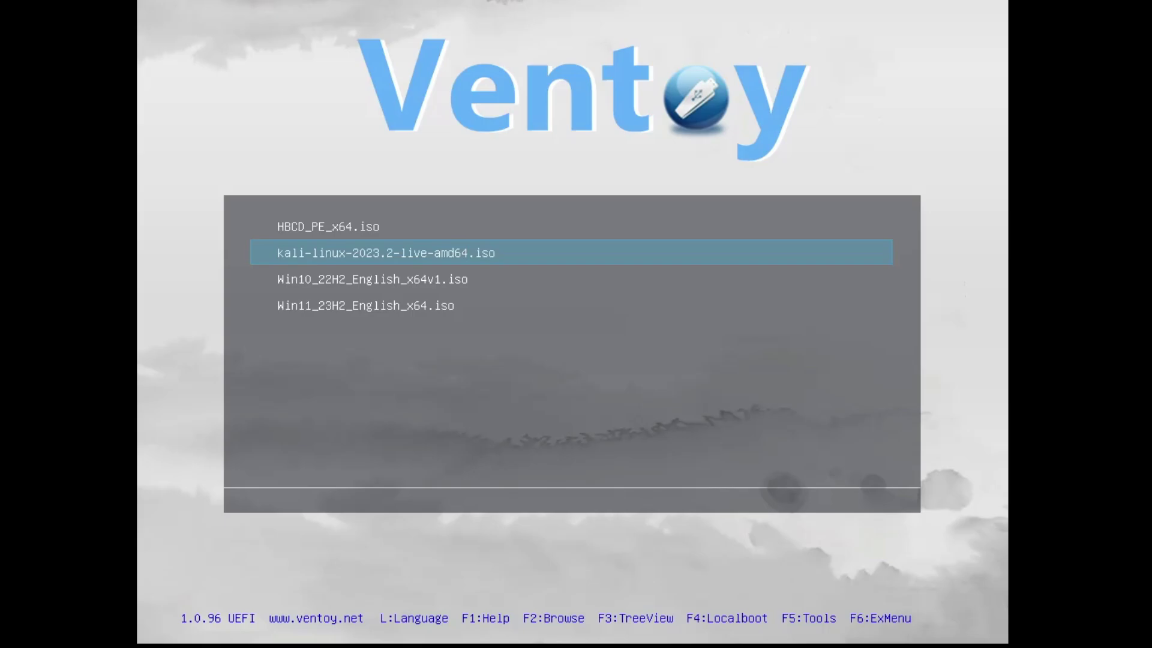
key("Down")
key("Down")
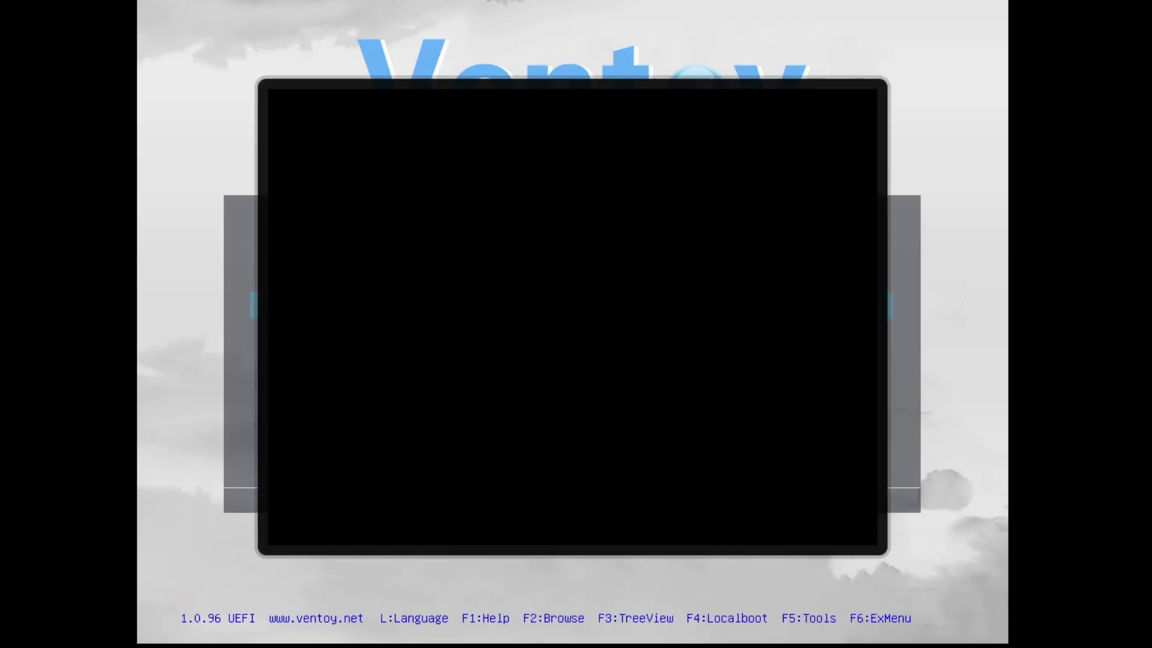
key("Return")
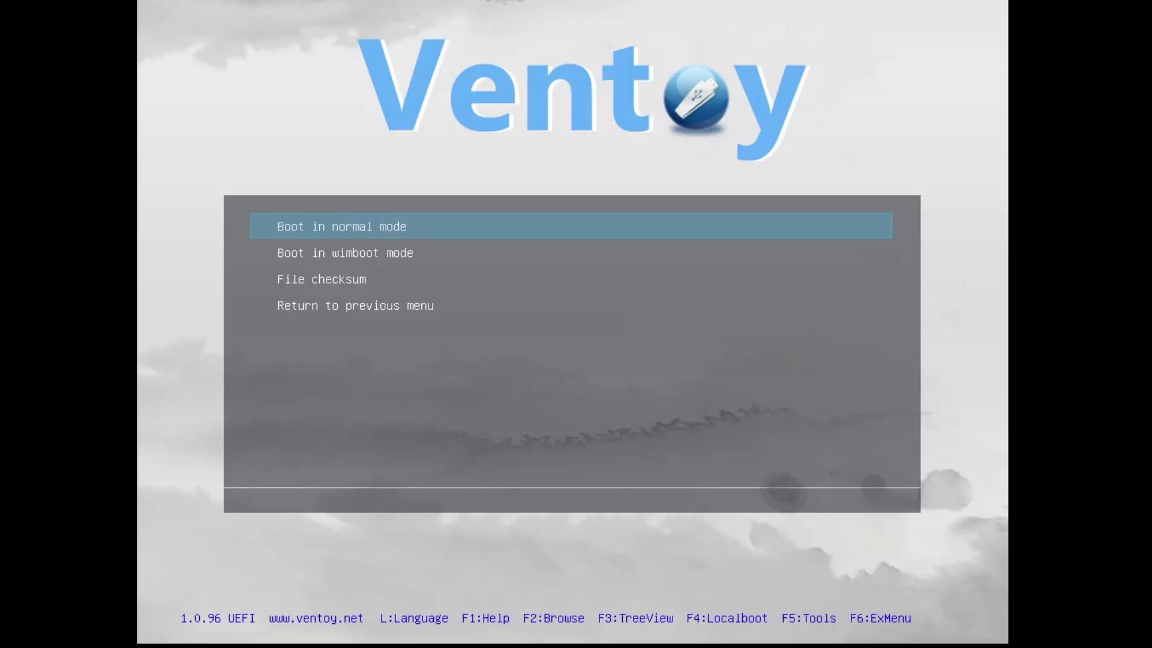
key("Return")
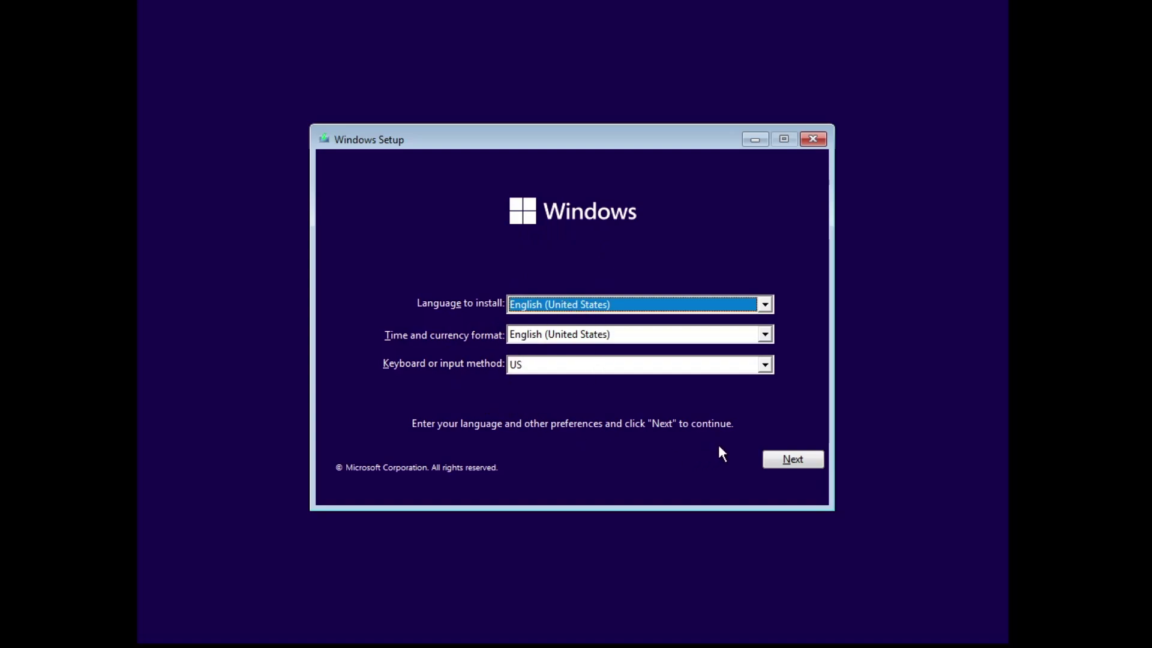
Step: Accept the default language, time and keyboard settings in Windows Setup and continue
left_click(780, 461)
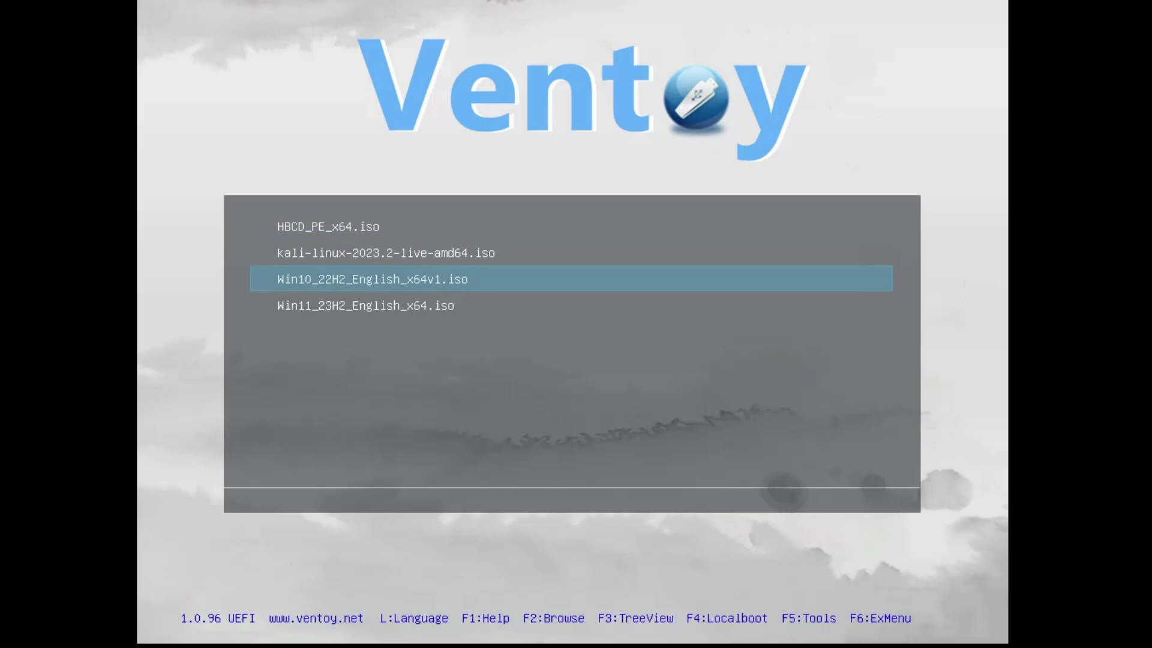
Step: Move the Ventoy boot menu highlight to kali-linux, down to Win10_22H2, then back to kali-linux
key("Up")
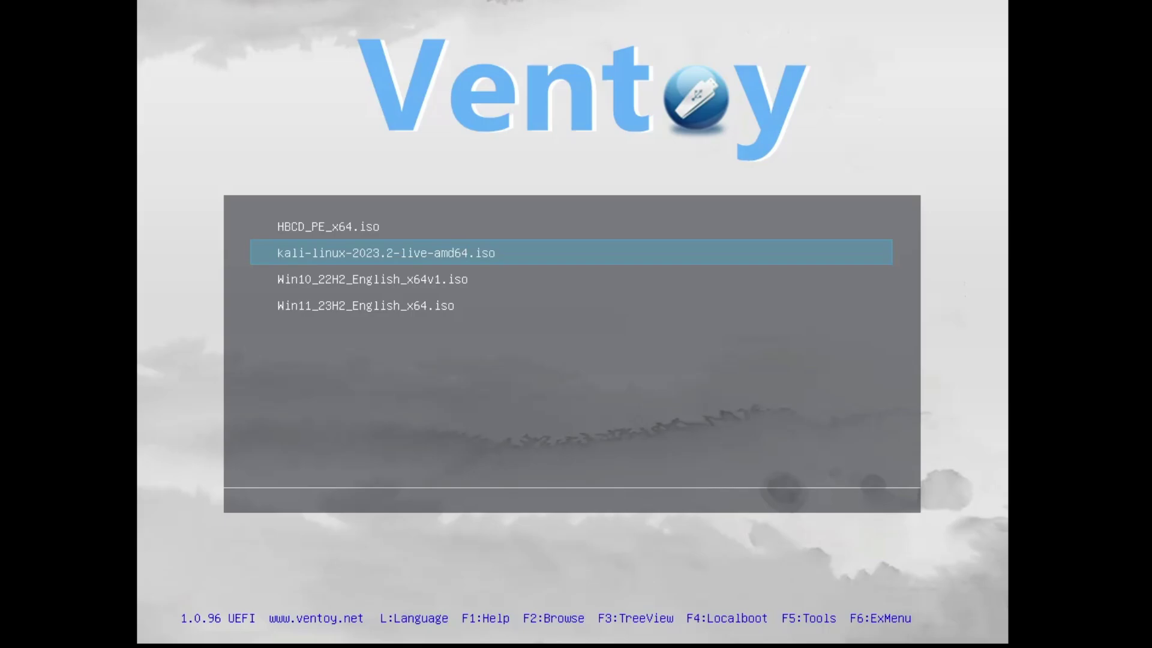
key("Down")
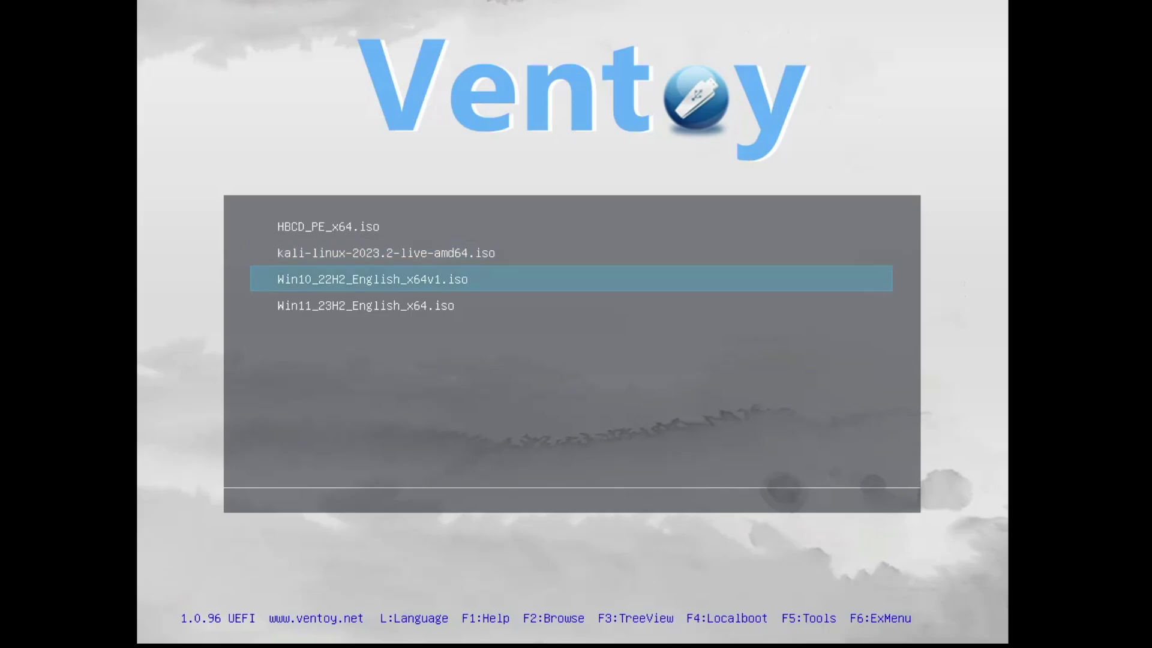
key("Up")
key("Up")
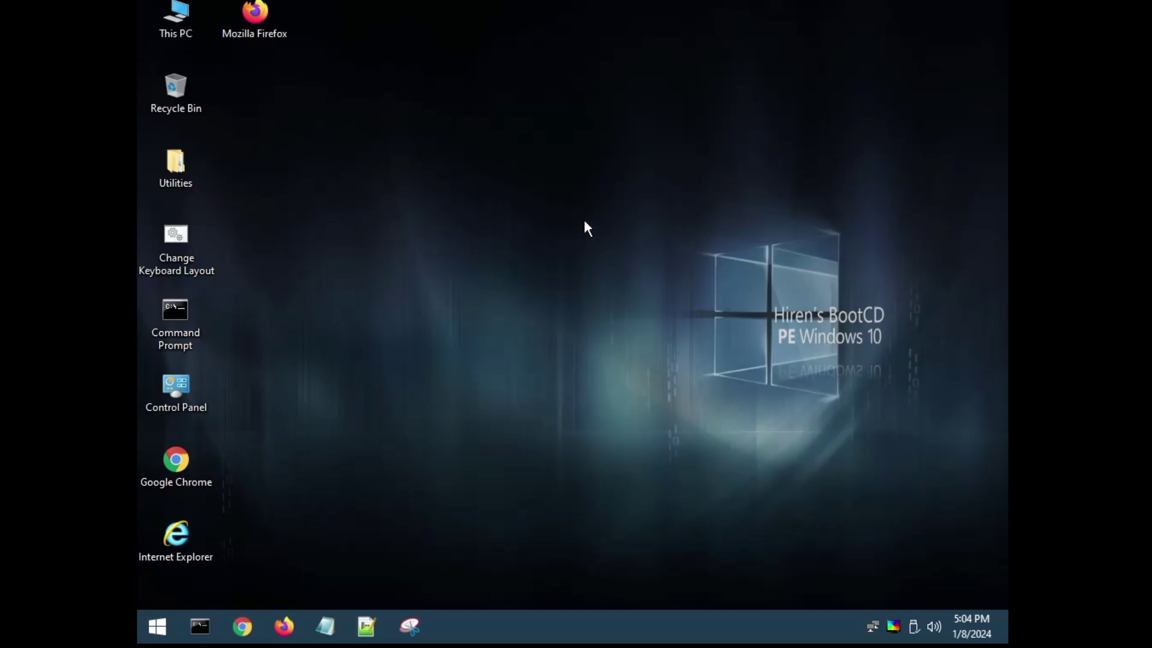
double_click(173, 16)
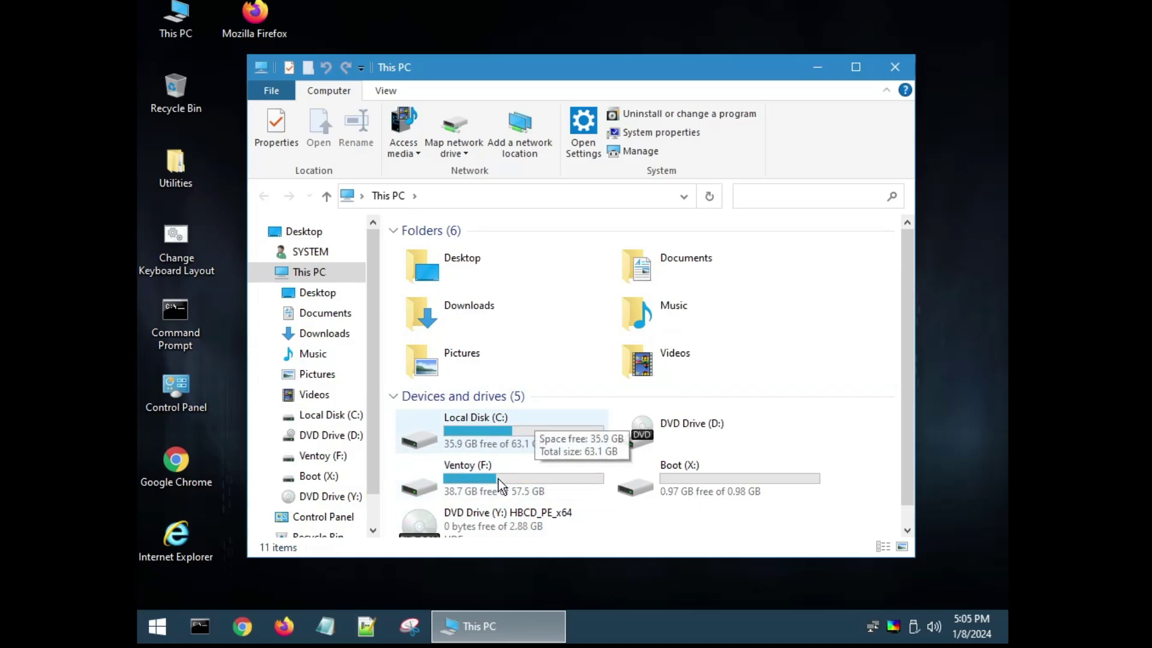
left_click(895, 67)
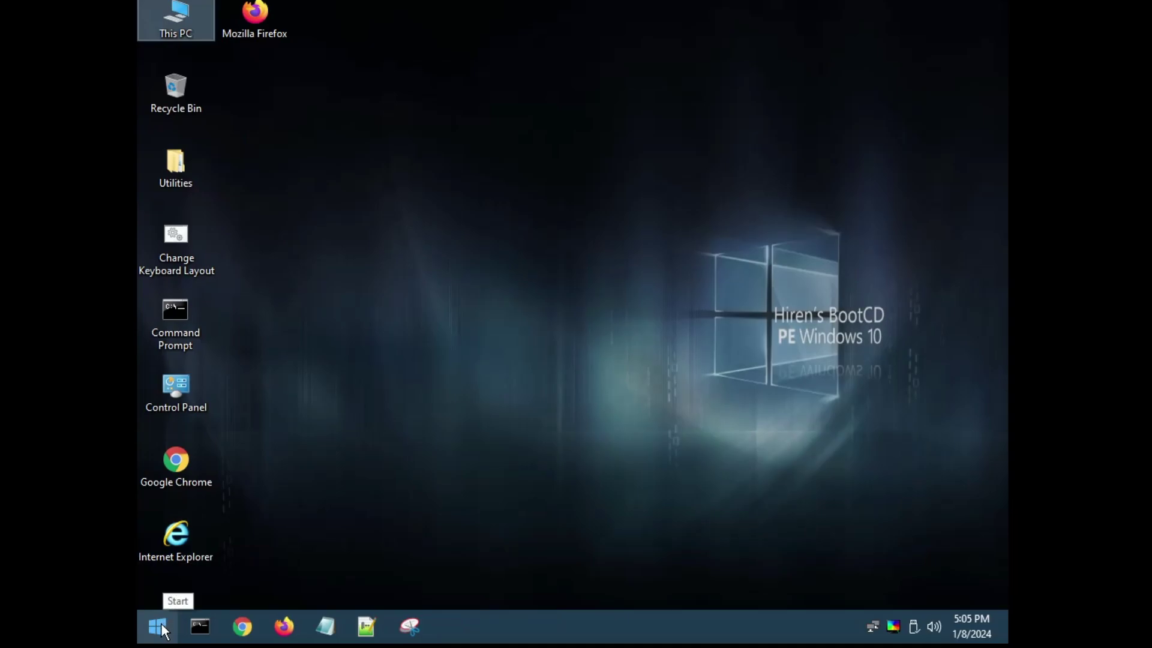
Step: Open All Programs from Start and expand Hard Disk Tools and its Data Recovery folder
left_click(164, 627)
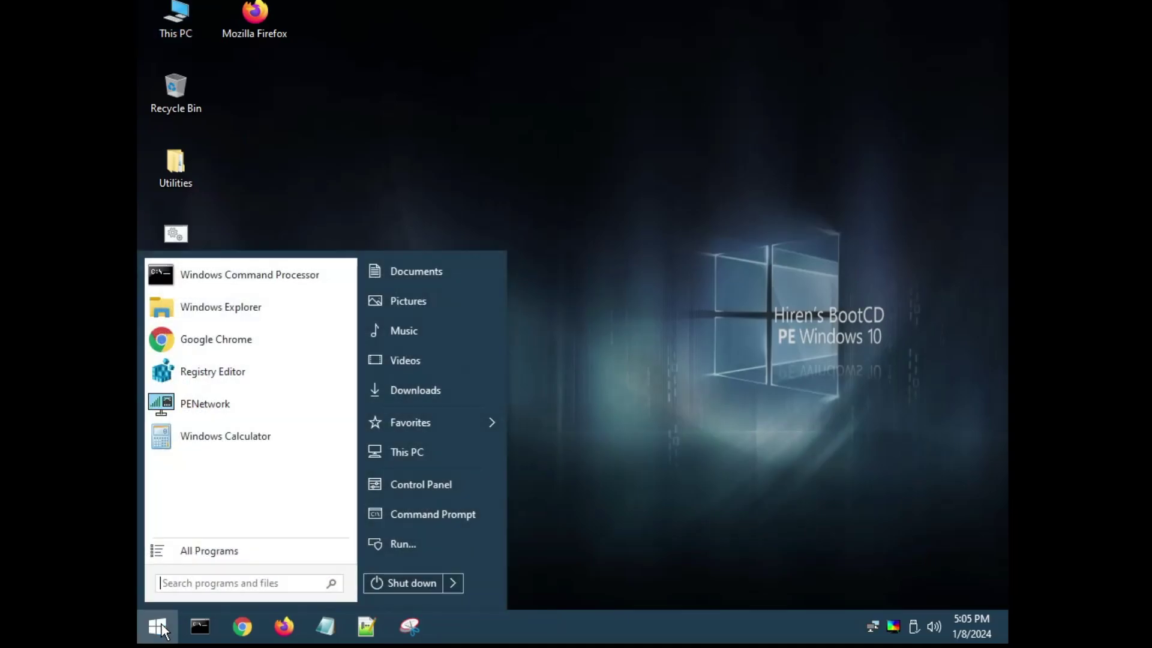
left_click(203, 549)
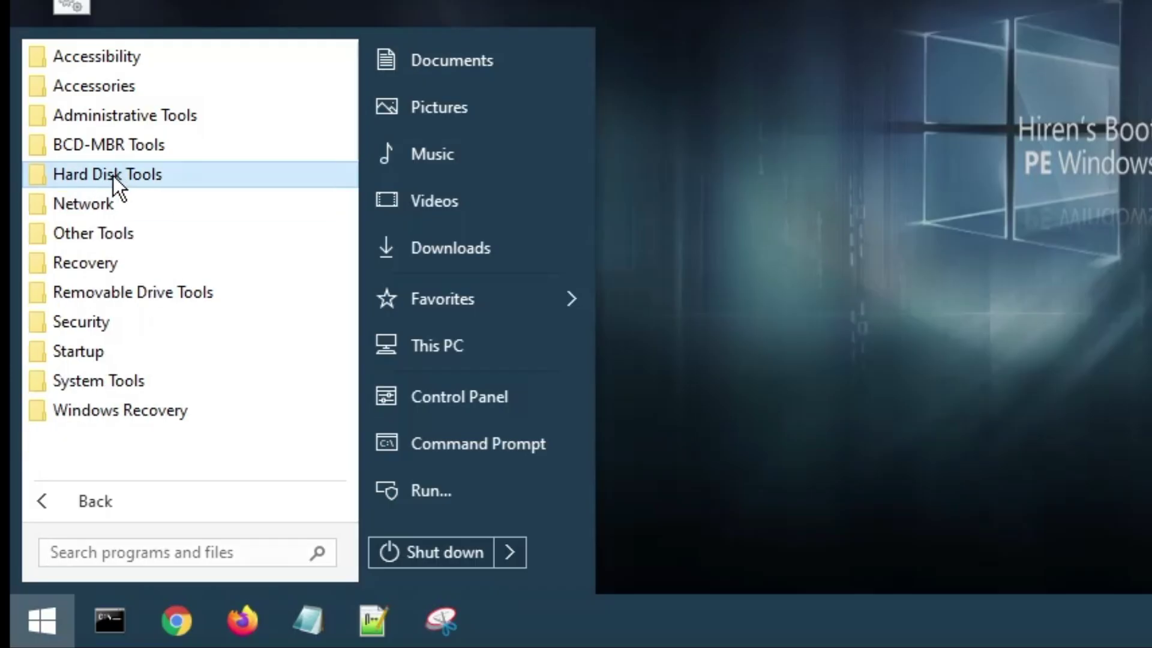
left_click(113, 175)
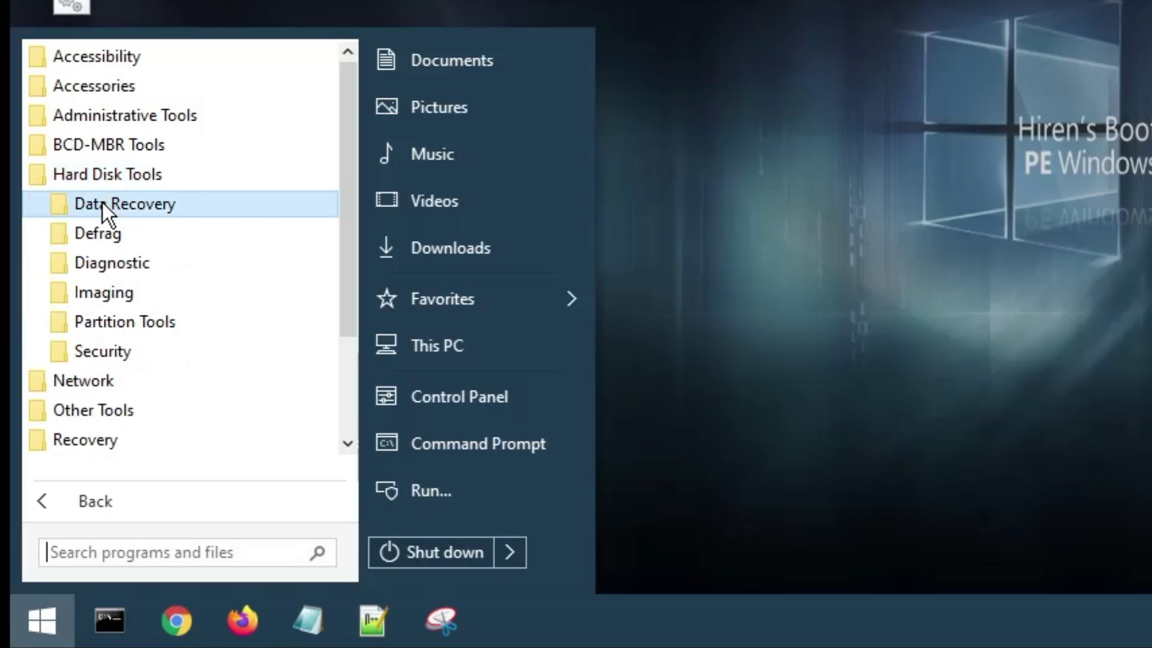
left_click(139, 203)
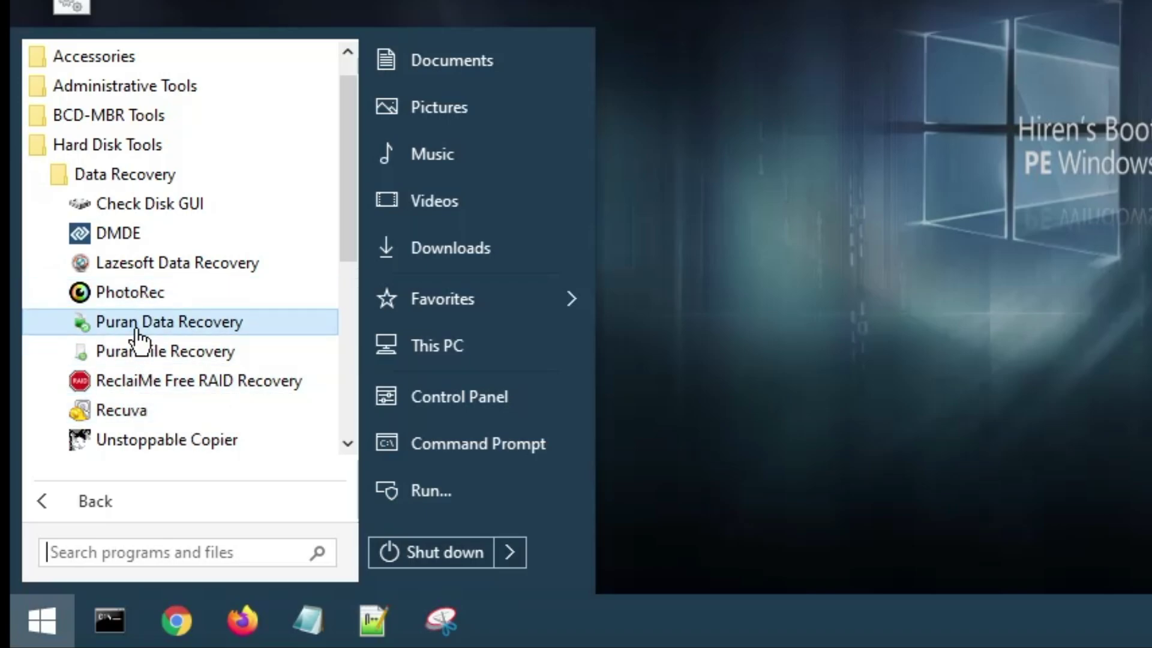
scroll(137, 336, "down", 1)
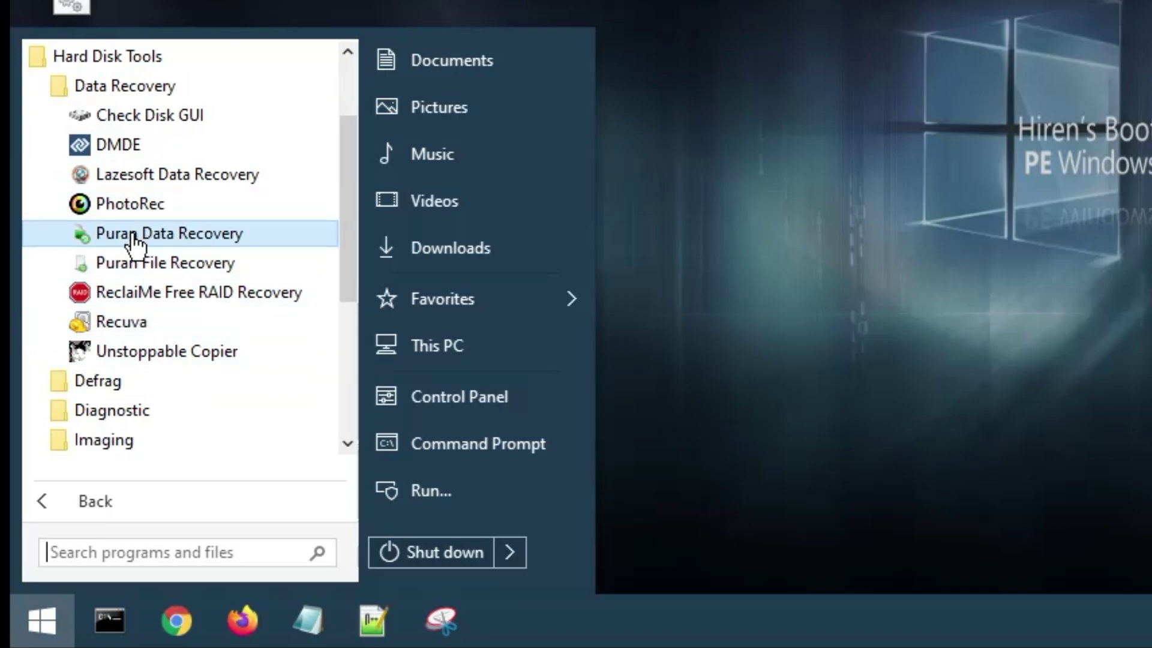
scroll(133, 240, "down", 2)
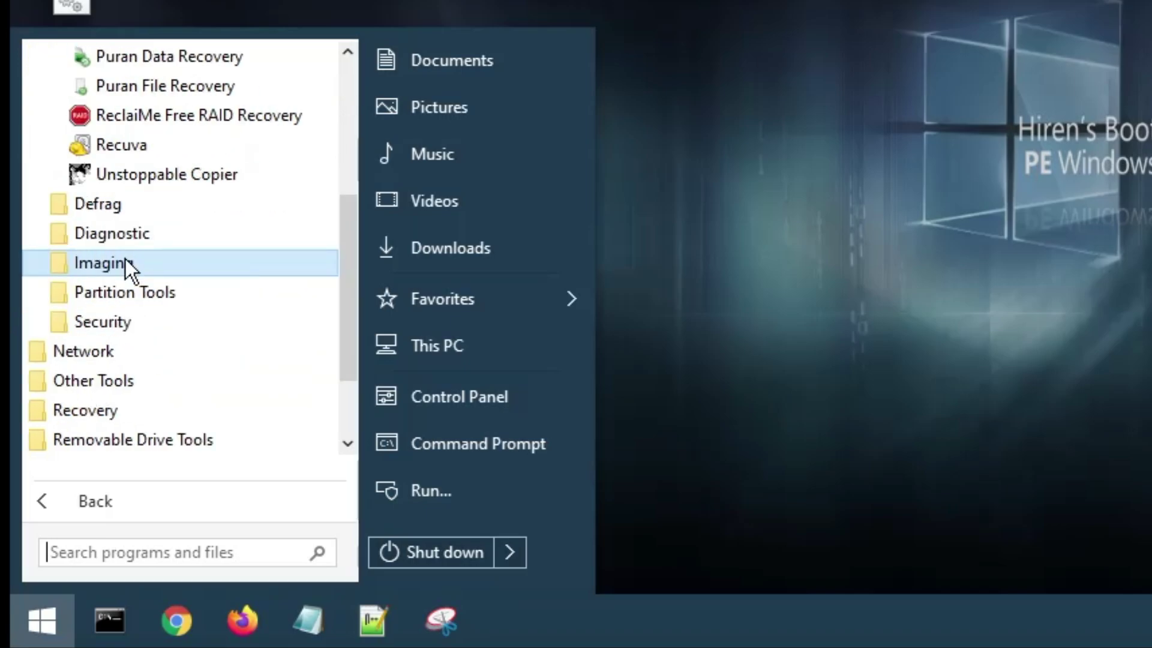
Step: Expand the Defrag, Diagnostic, Imaging, Partition Tools and Recovery folders one after another
left_click(120, 205)
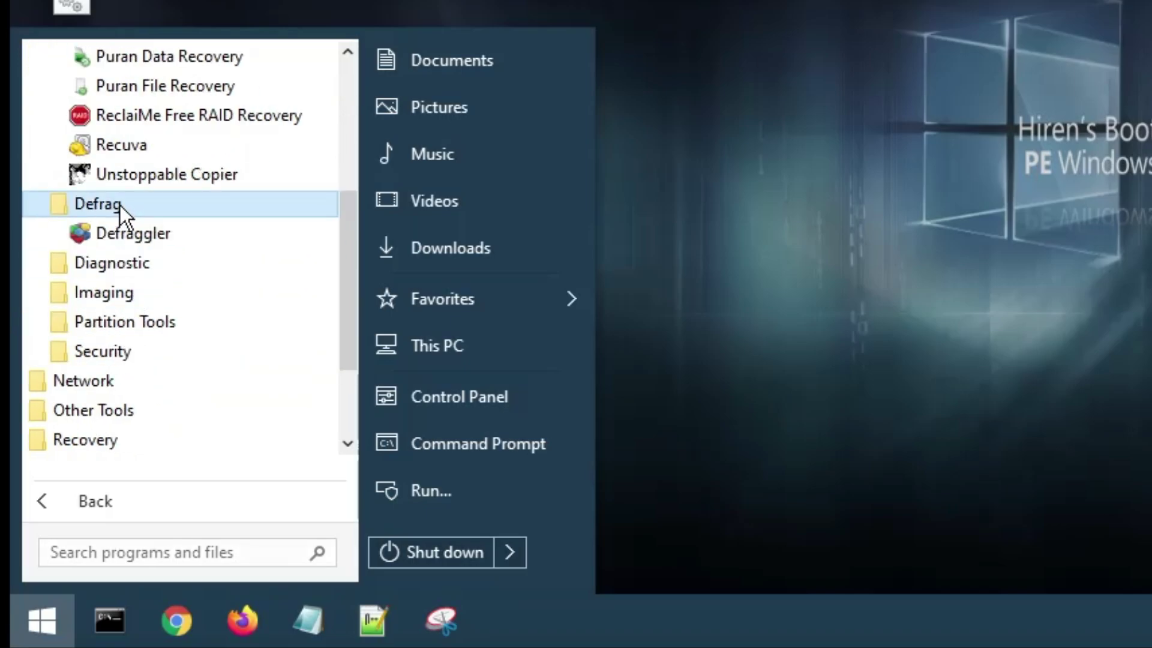
left_click(118, 261)
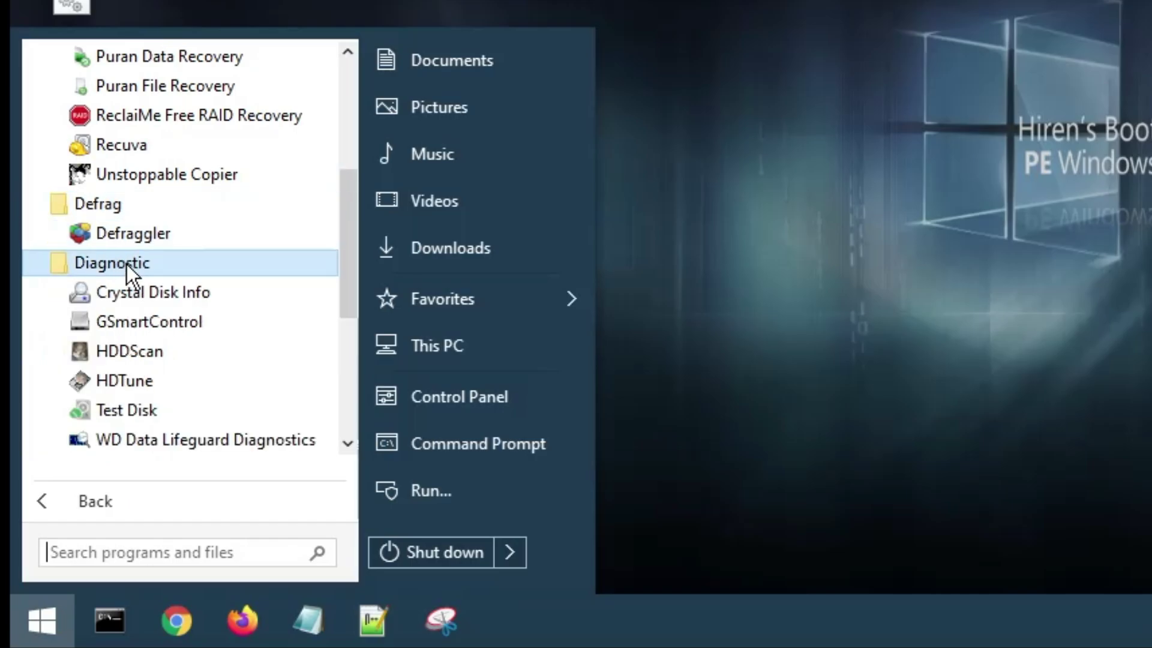
scroll(139, 304, "down", 1)
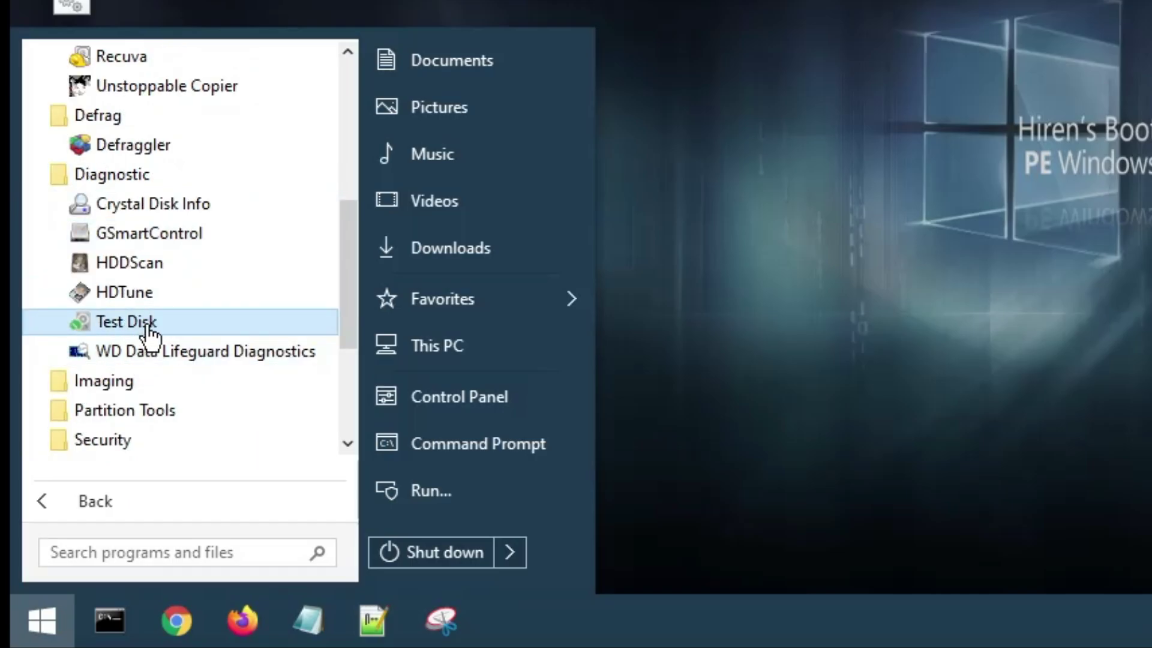
left_click(126, 384)
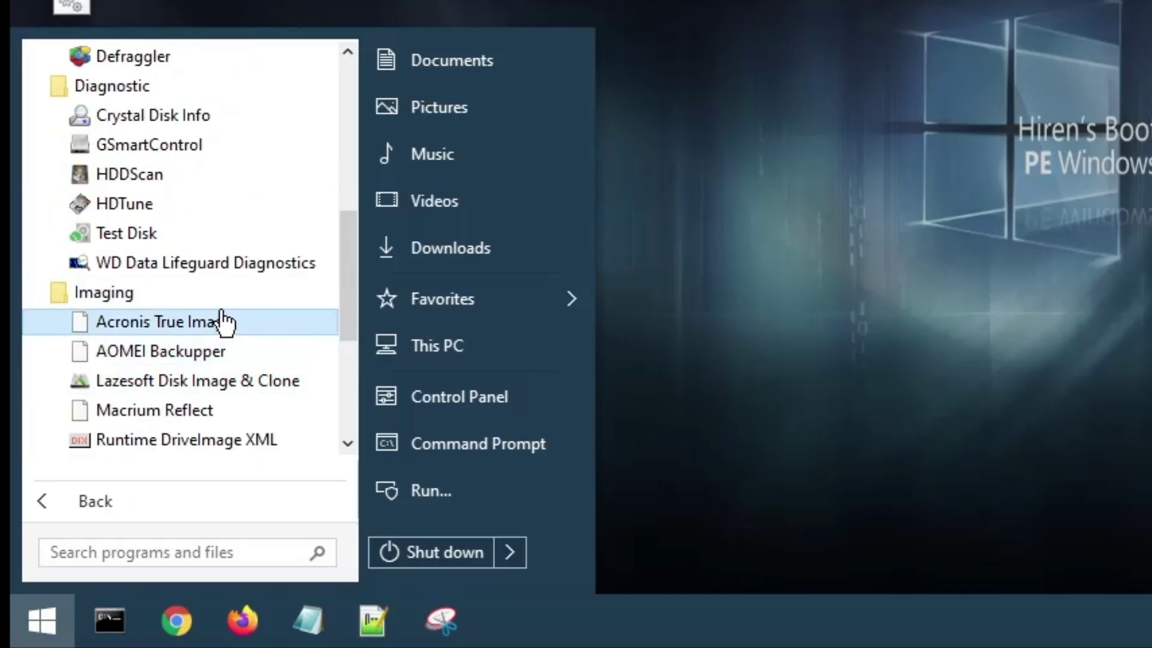
scroll(222, 323, "down", 1)
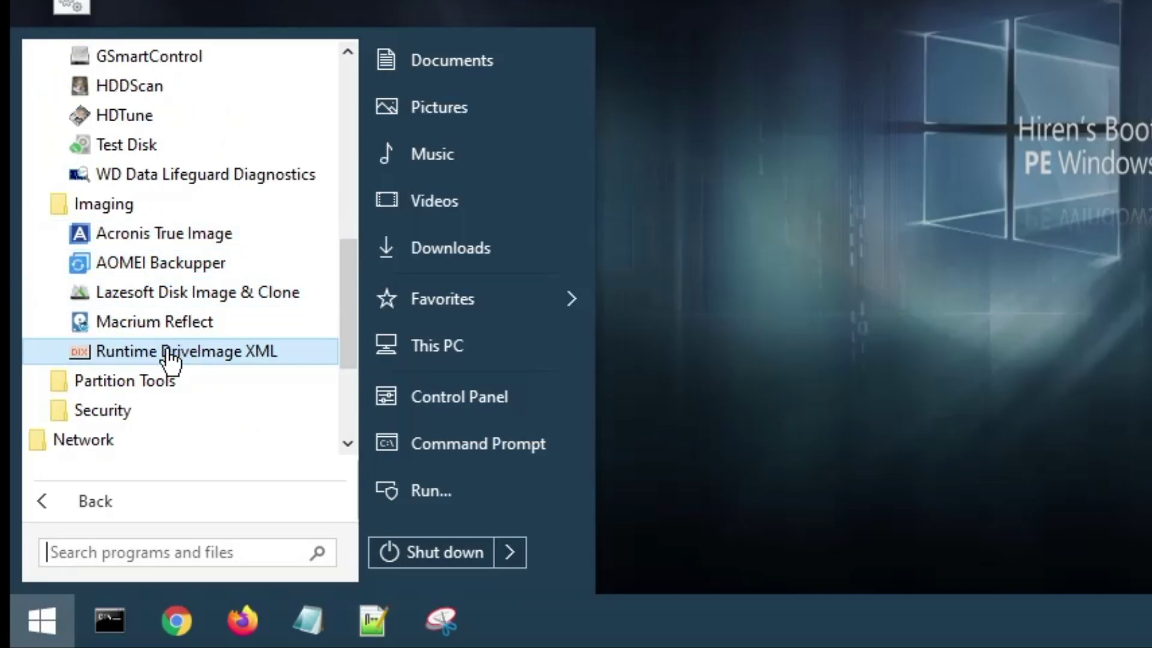
left_click(154, 381)
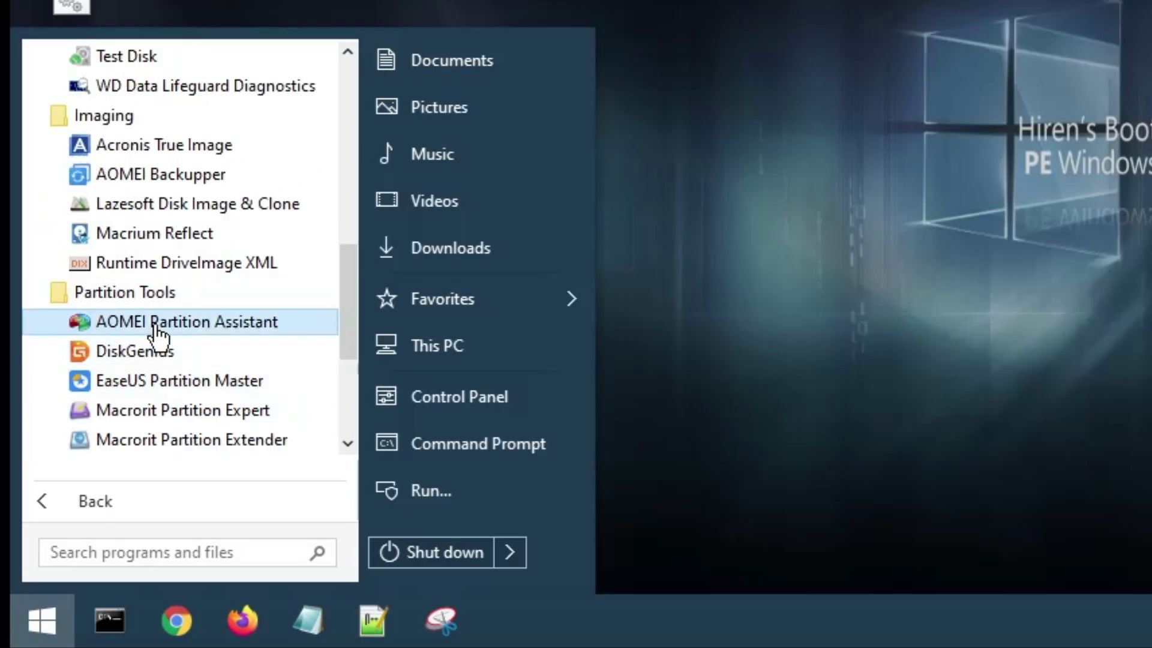
scroll(120, 369, "down", 1)
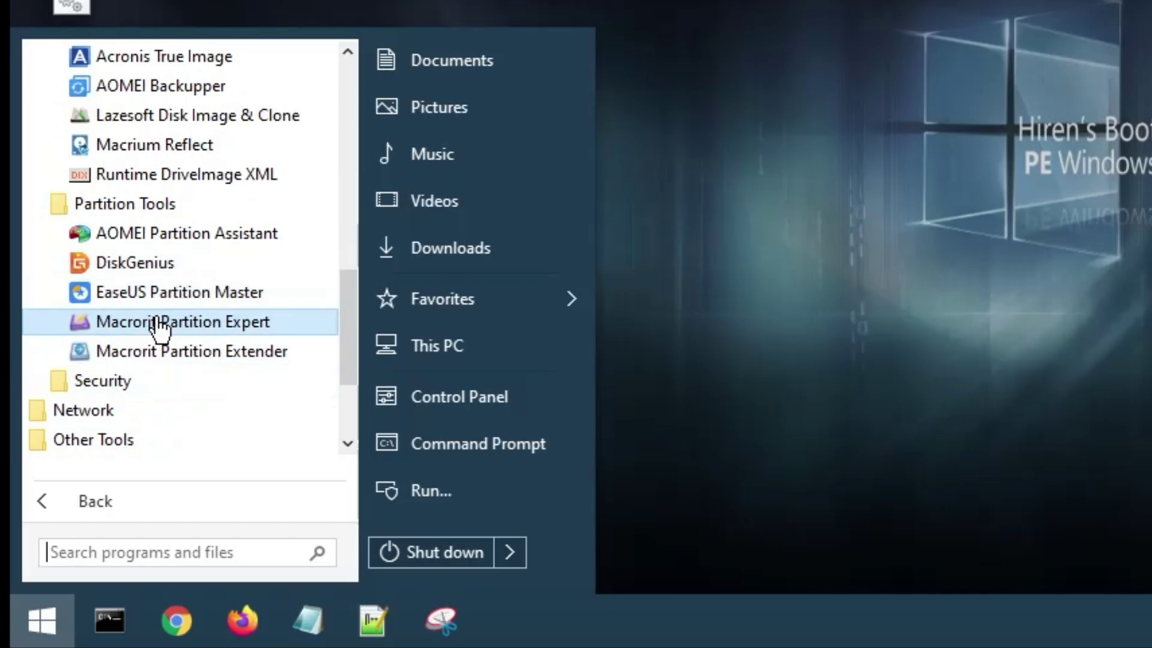
scroll(120, 300, "down", 5)
left_click(105, 292)
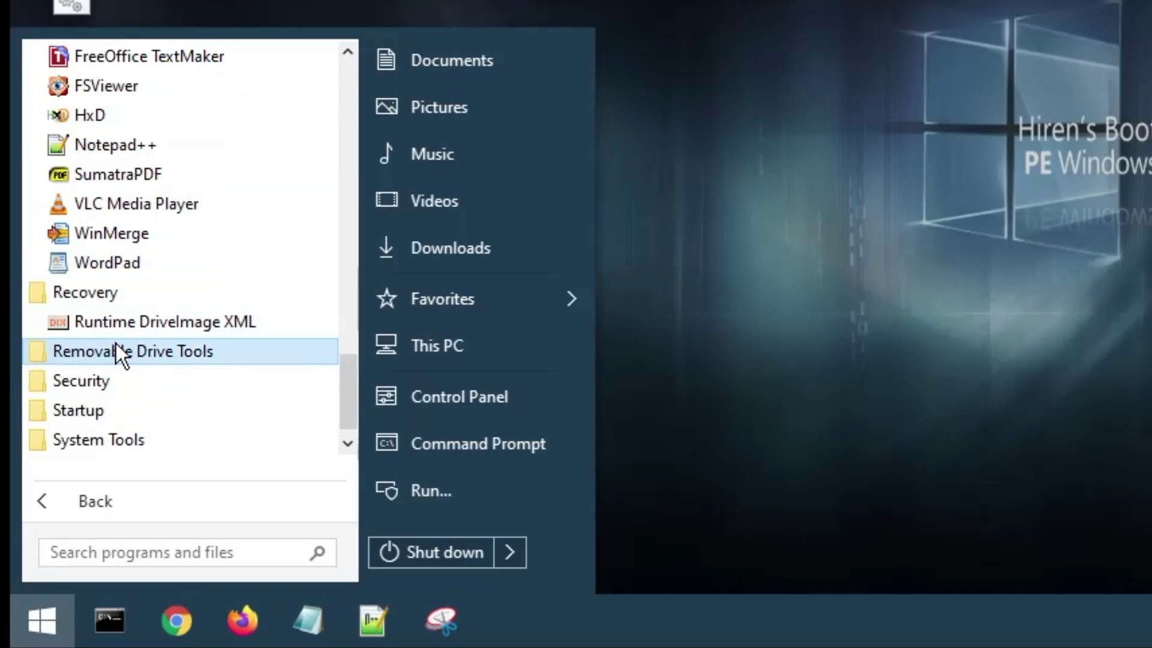
Step: Expand Security and its Antivirus subfolder to show ESET, Kaspersky, Malwarebytes and McAfee Stinger
left_click(106, 376)
scroll(171, 357, "down", 1)
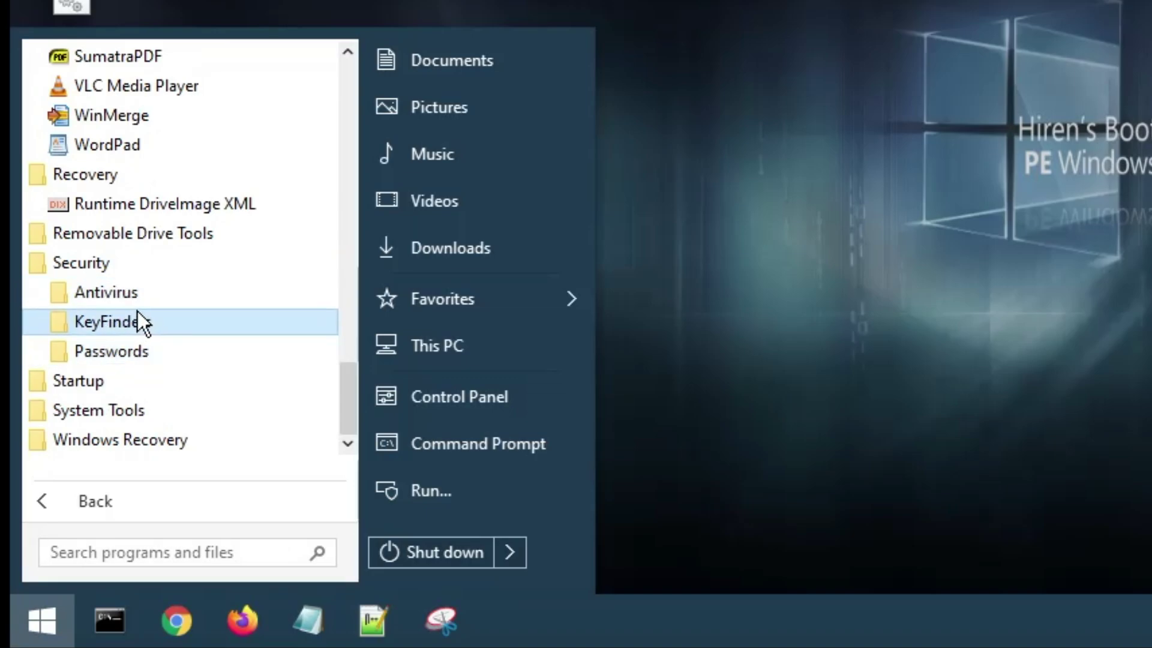
left_click(133, 291)
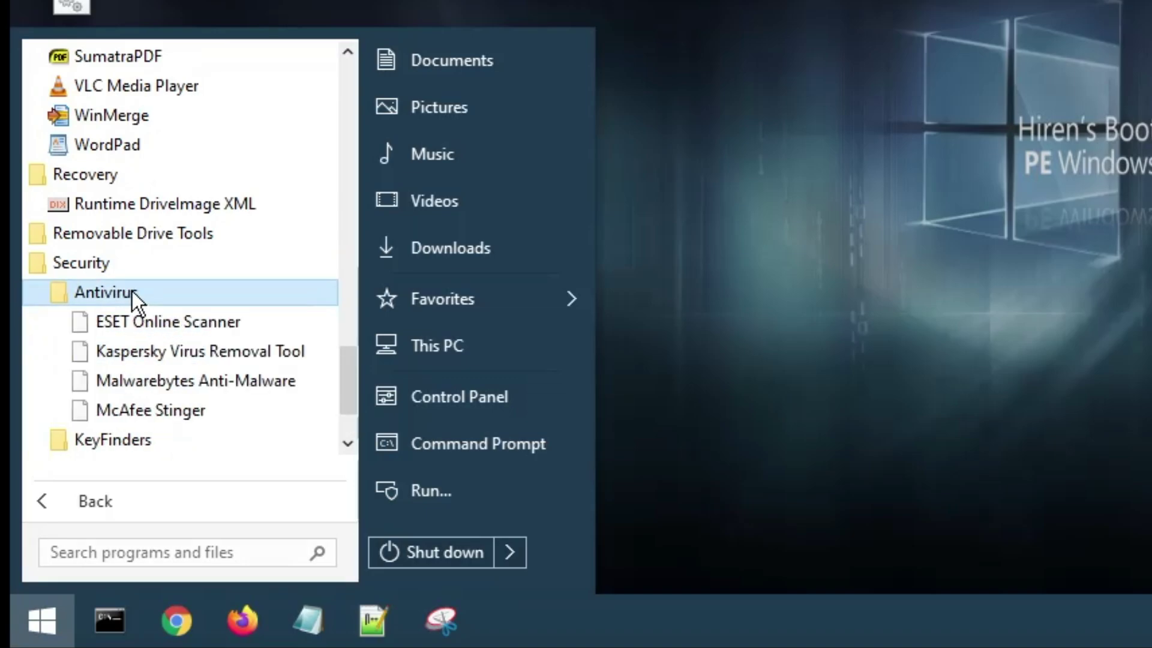
left_click(132, 291)
left_click(132, 291)
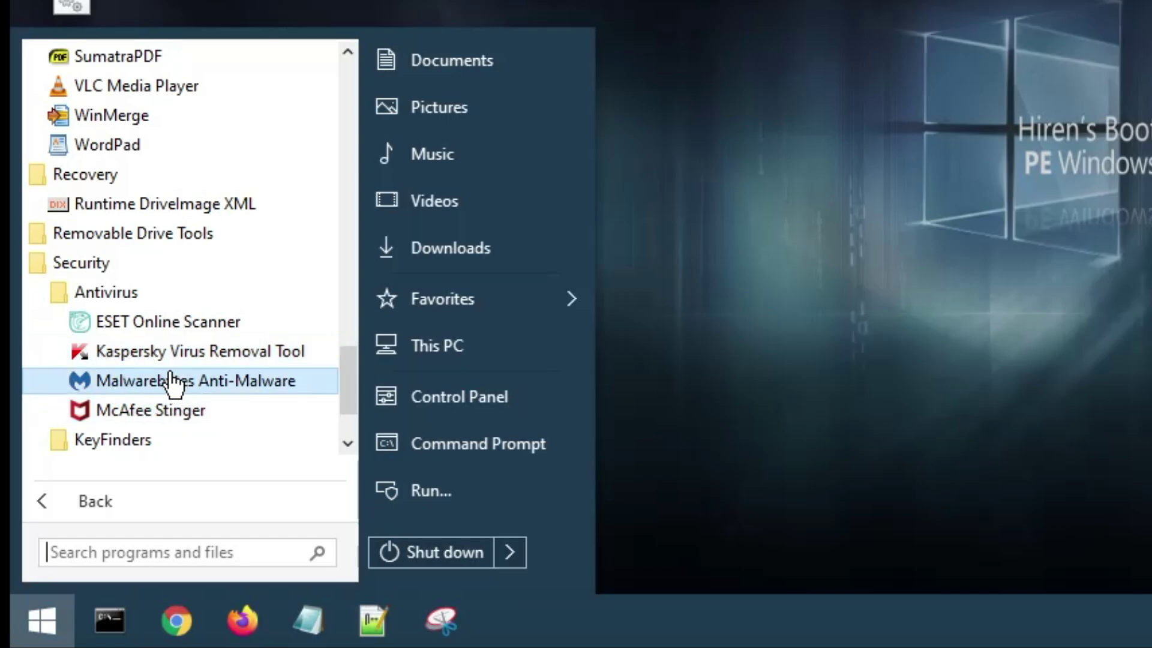
Step: Expand the KeyFinders and Passwords folders under Security
scroll(169, 357, "down", 1)
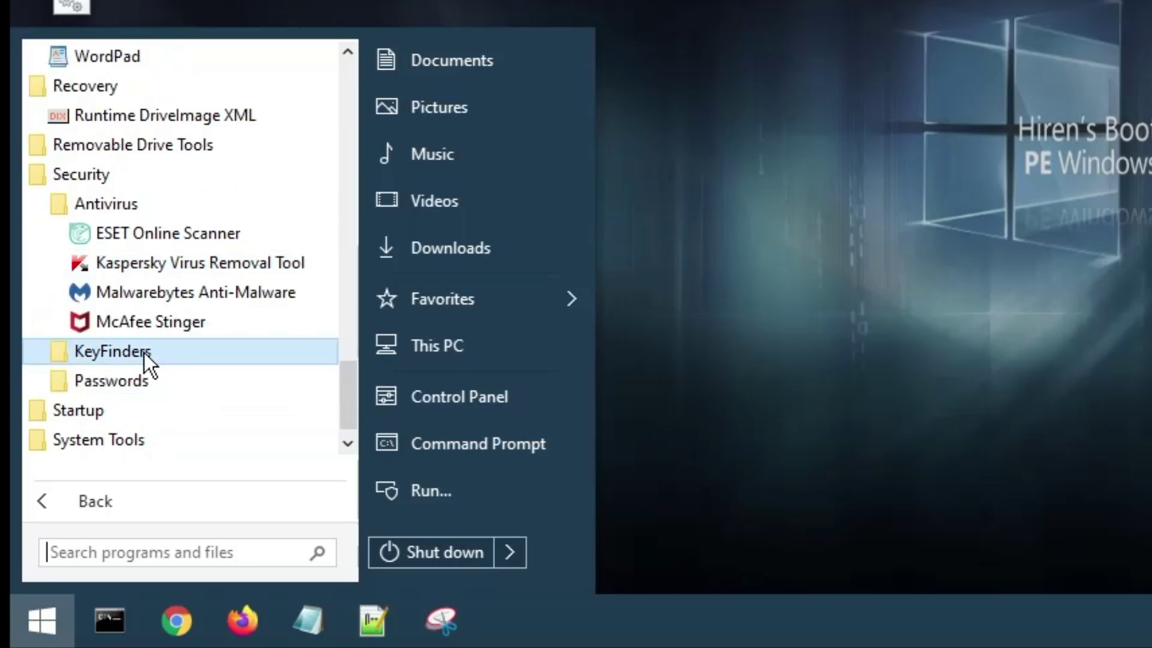
left_click(144, 353)
scroll(153, 355, "down", 1)
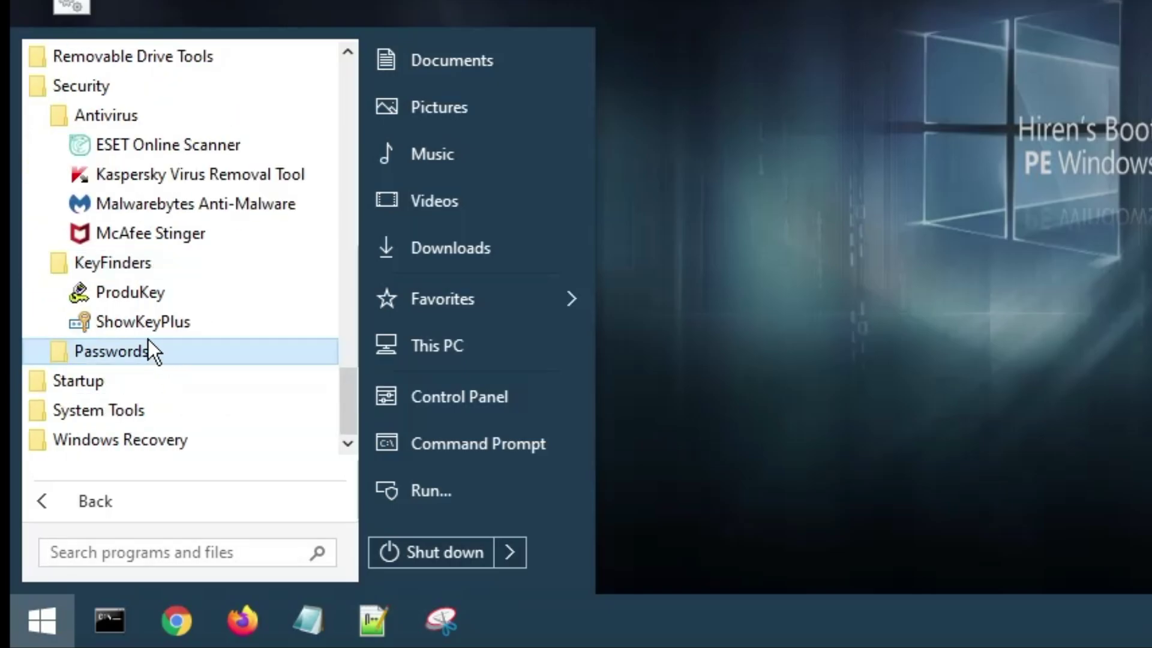
left_click(149, 351)
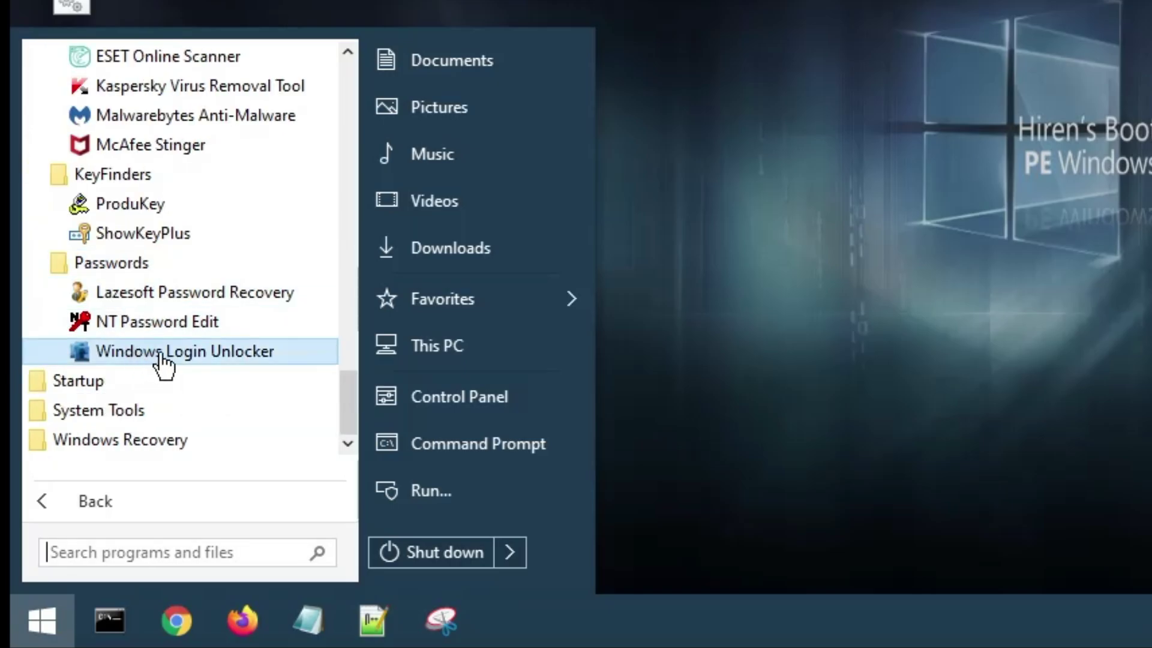